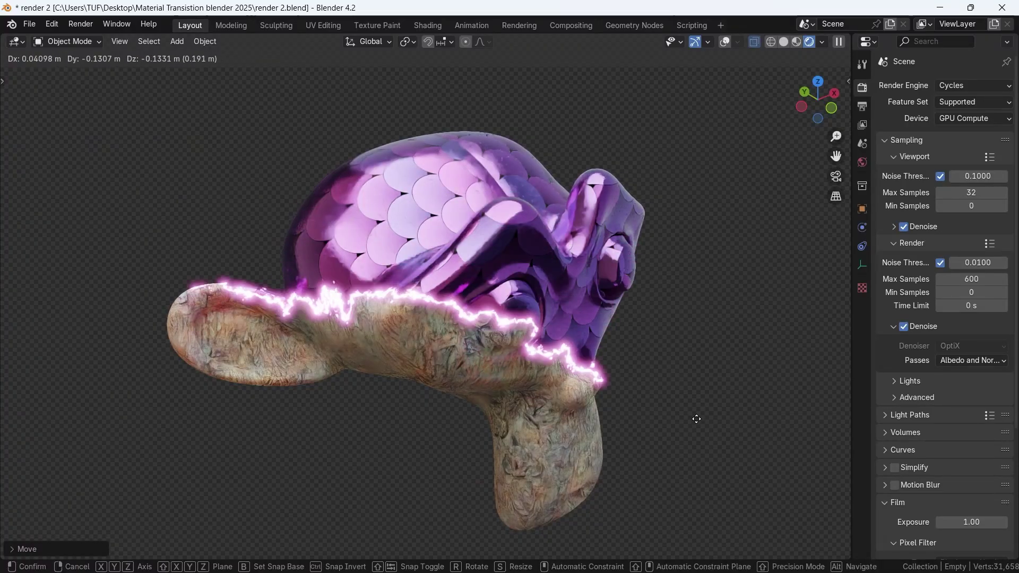
Step: Confirm the transition empty's position and switch the render engine to EEVEE
{"action": "left_click", "coordinate": [710, 402]}
{"action": "left_click", "coordinate": [954, 93]}
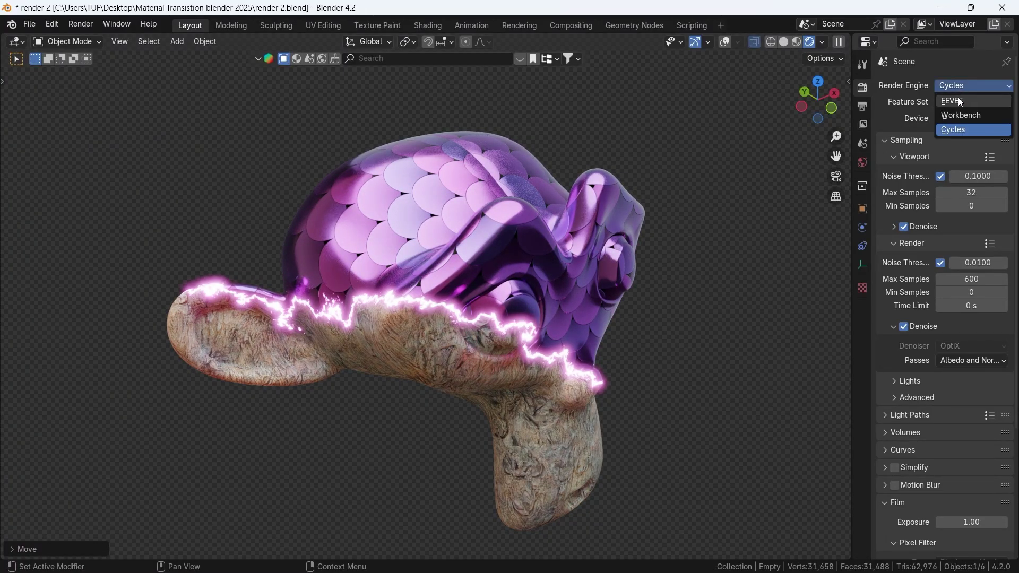
{"action": "left_click", "coordinate": [959, 99]}
Step: Move the empty to sweep the glowing edge across the monkey head
{"action": "key", "text": "g"}
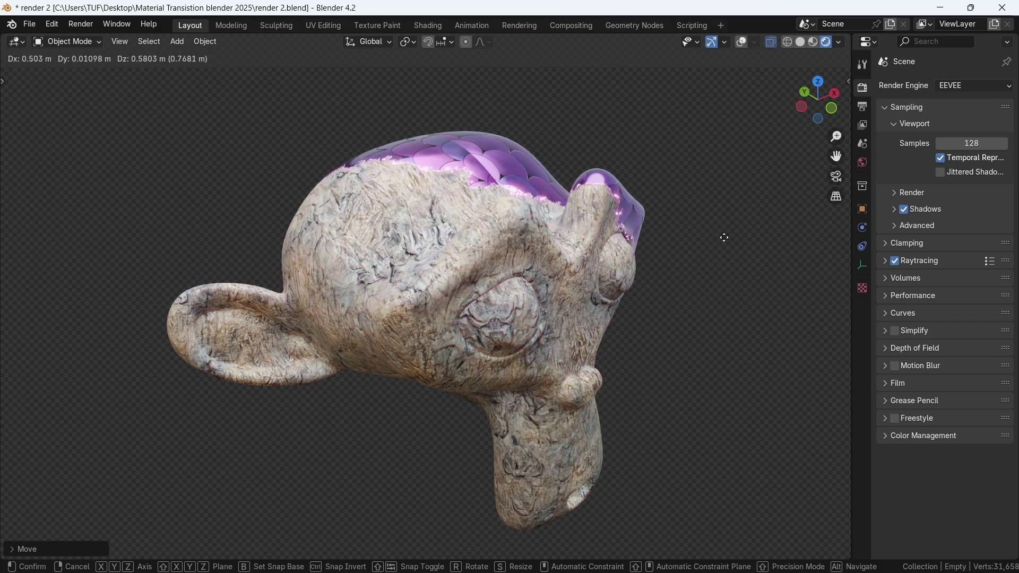
{"action": "left_click", "coordinate": [709, 295]}
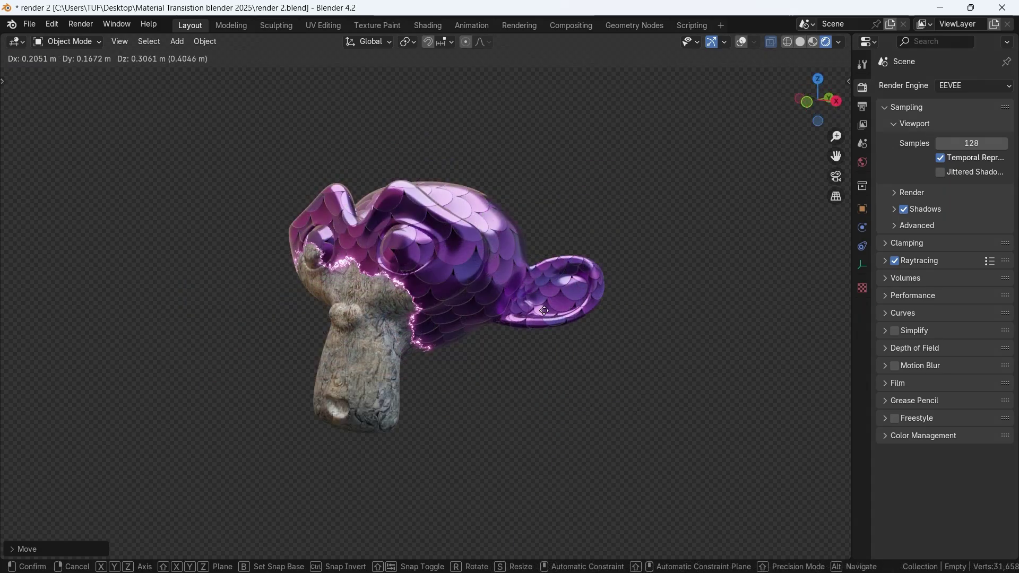
{"action": "left_click", "coordinate": [554, 290]}
{"action": "middle_click_drag", "start_coordinate": [554, 290], "coordinate": [576, 356]}
{"action": "scroll", "coordinate": [576, 356], "scroll_direction": "up", "scroll_amount": 5}
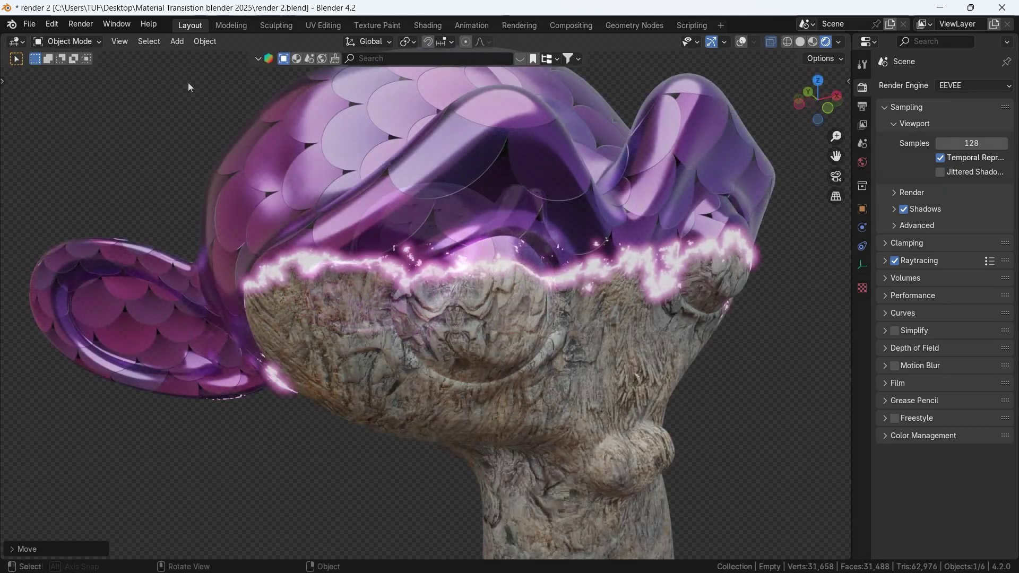
Step: Start a new General file from the File menu
{"action": "left_click", "coordinate": [32, 25]}
{"action": "mouse_move", "coordinate": [104, 35]}
{"action": "left_click", "coordinate": [183, 39]}
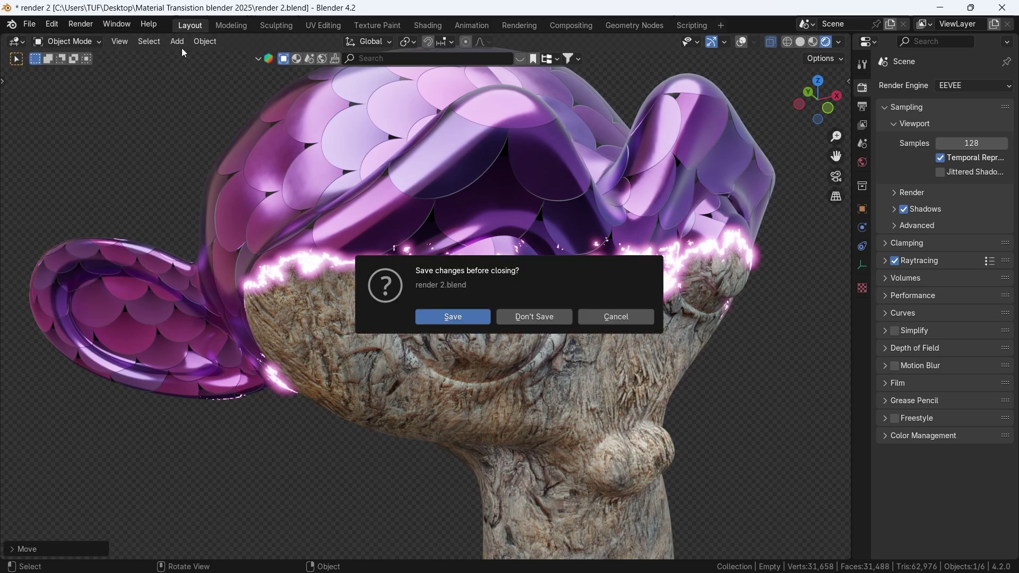
Step: Discard unsaved changes and delete the default camera, cube and light
{"action": "left_click", "coordinate": [521, 320]}
{"action": "left_click", "coordinate": [562, 282]}
{"action": "key", "text": "a"}
{"action": "key", "text": "x"}
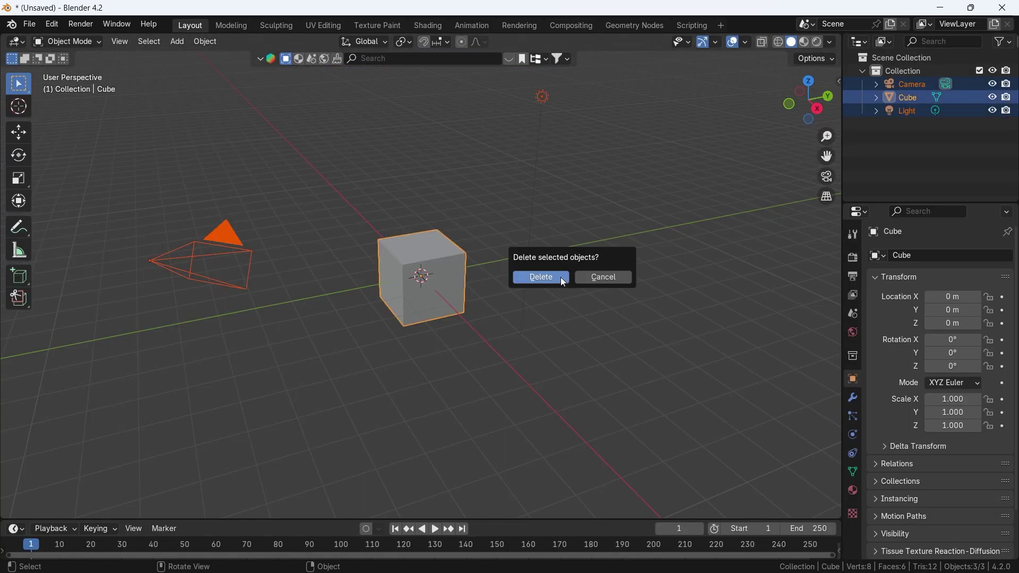
{"action": "left_click", "coordinate": [562, 282]}
Step: Add a Suzanne monkey mesh at the origin and orbit around it
{"action": "key", "text": "shift+a"}
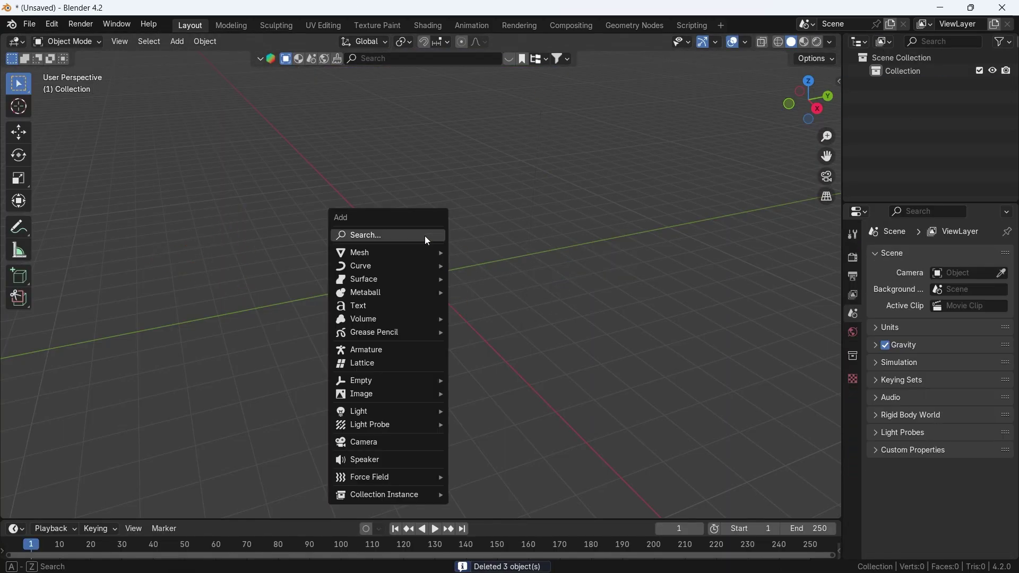
{"action": "mouse_move", "coordinate": [435, 253]}
{"action": "left_click", "coordinate": [484, 376]}
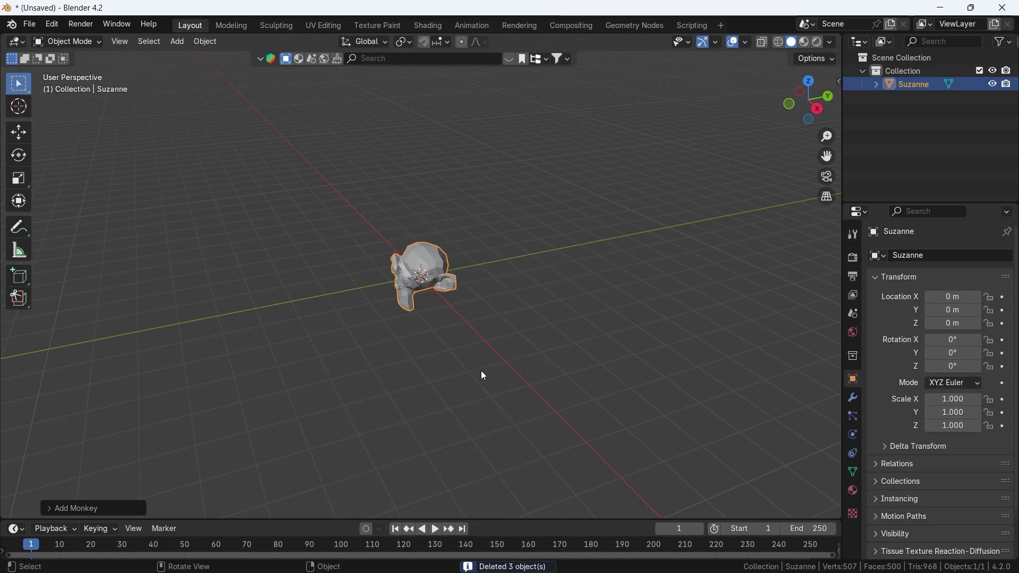
{"action": "middle_click_drag", "start_coordinate": [454, 296], "coordinate": [448, 279]}
{"action": "scroll", "coordinate": [461, 280], "scroll_direction": "up", "scroll_amount": 4}
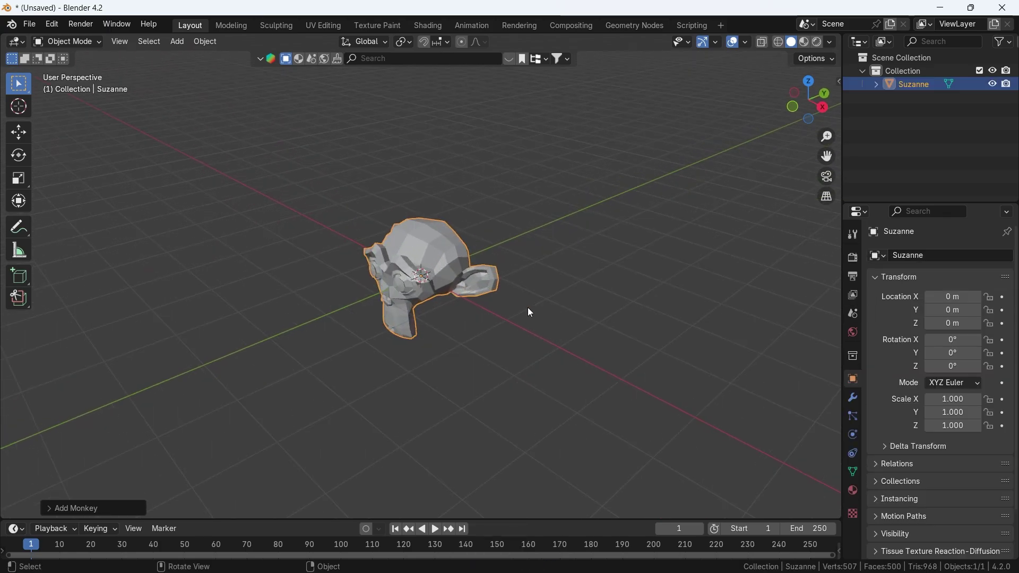
Step: In the Shading workspace, give the monkey a level-2 Subdivision Surface modifier
{"action": "left_click", "coordinate": [427, 26]}
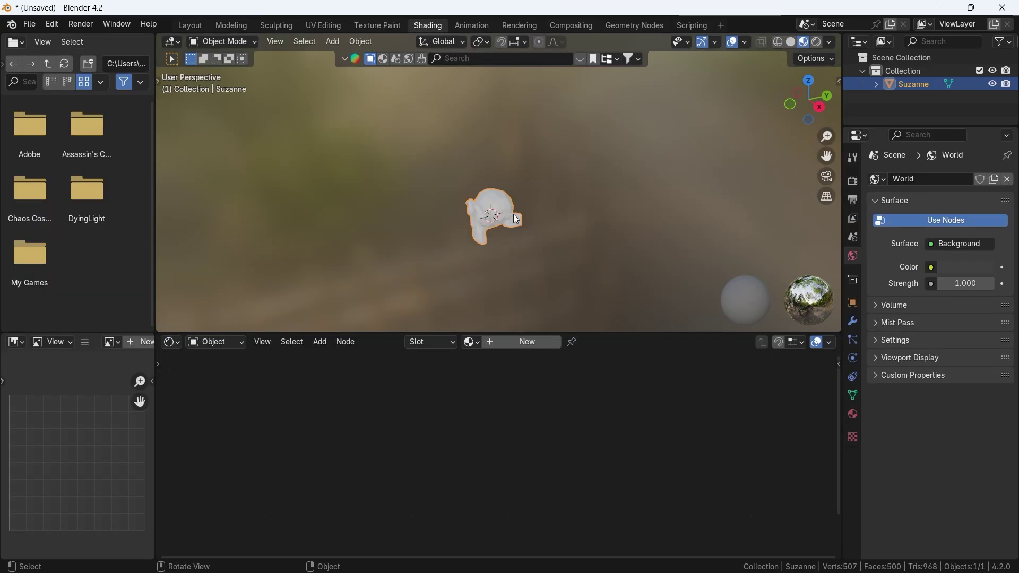
{"action": "scroll", "coordinate": [510, 214], "scroll_direction": "up", "scroll_amount": 6}
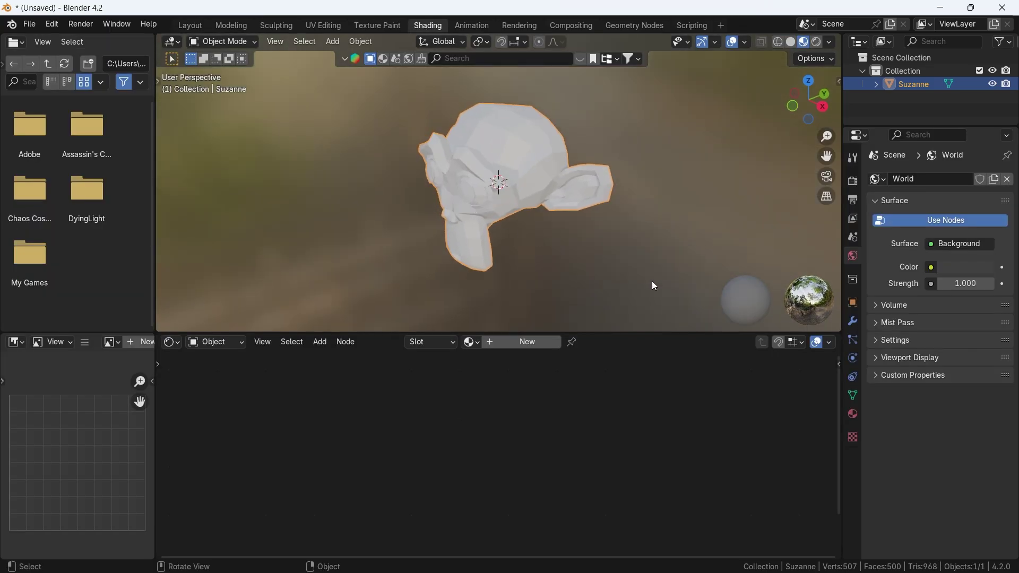
{"action": "left_click", "coordinate": [853, 320]}
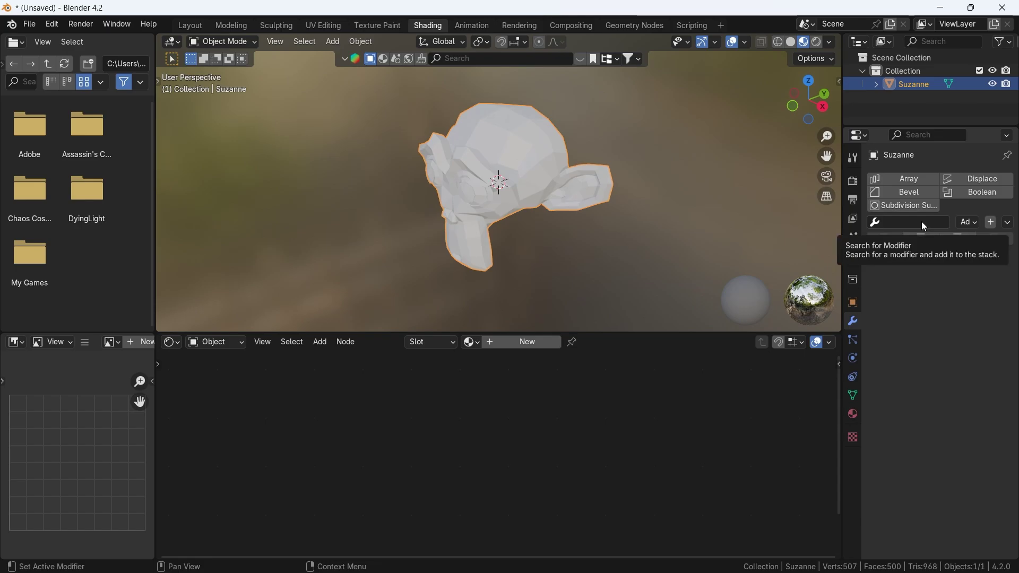
{"action": "left_click", "coordinate": [925, 207]}
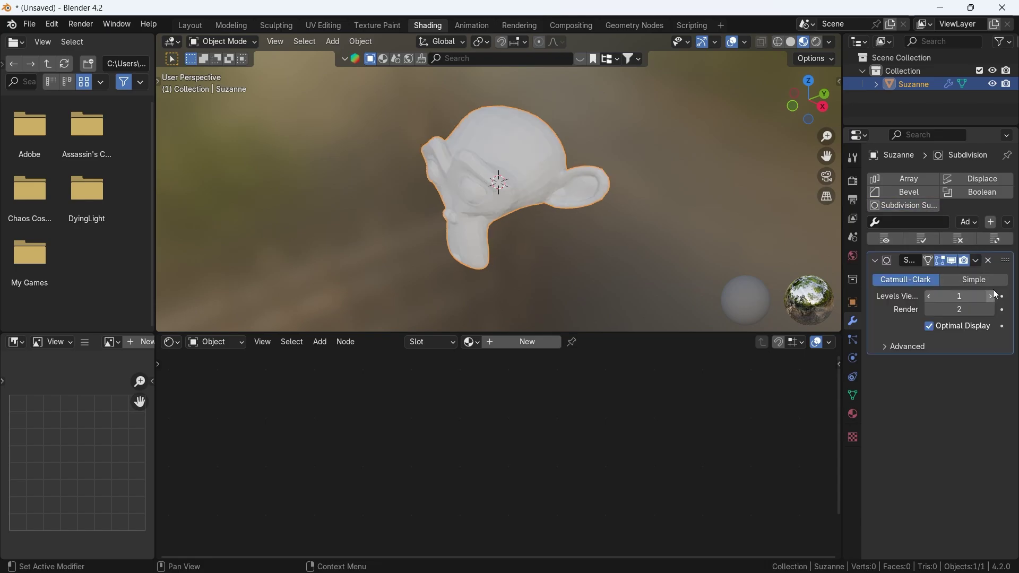
Step: Apply Shade Smooth to the monkey
{"action": "right_click", "coordinate": [541, 158]}
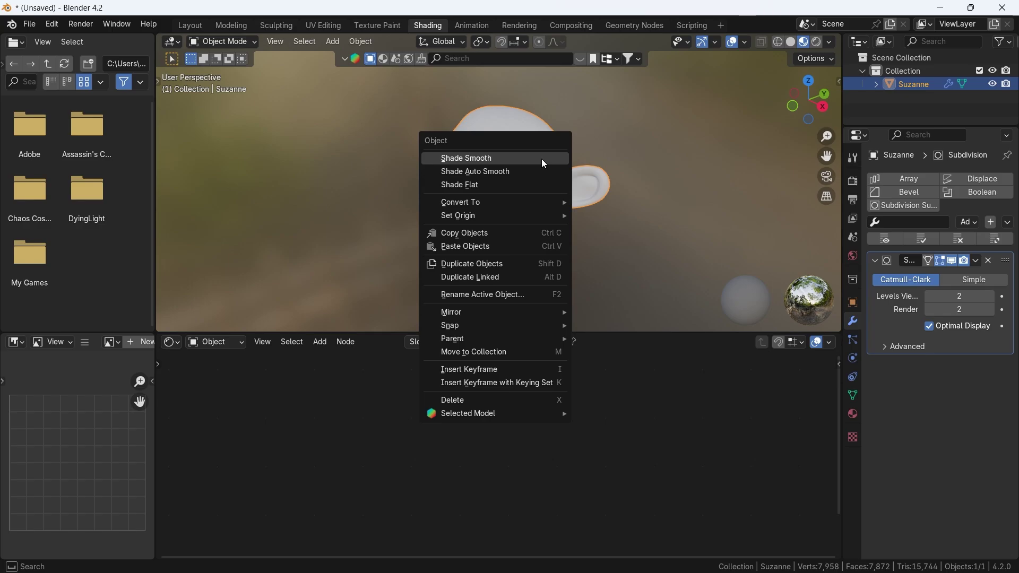
{"action": "left_click", "coordinate": [542, 159]}
{"action": "middle_click_drag", "start_coordinate": [514, 219], "coordinate": [634, 215]}
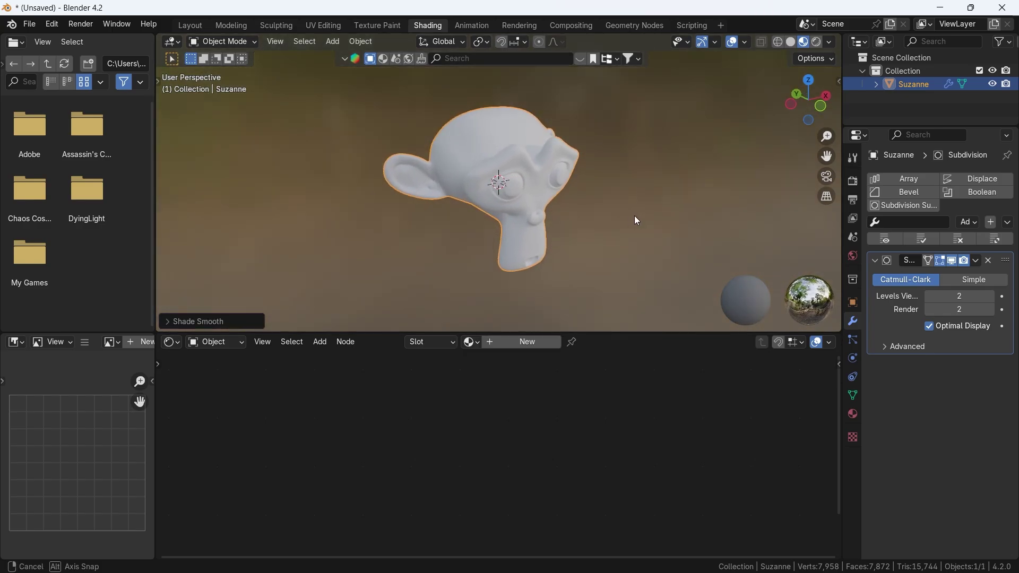
{"action": "scroll", "coordinate": [636, 217], "scroll_direction": "up", "scroll_amount": 4}
Step: Create Material.001 as glossy red with Metallic 0.360 and Roughness 0.084
{"action": "left_click", "coordinate": [531, 343]}
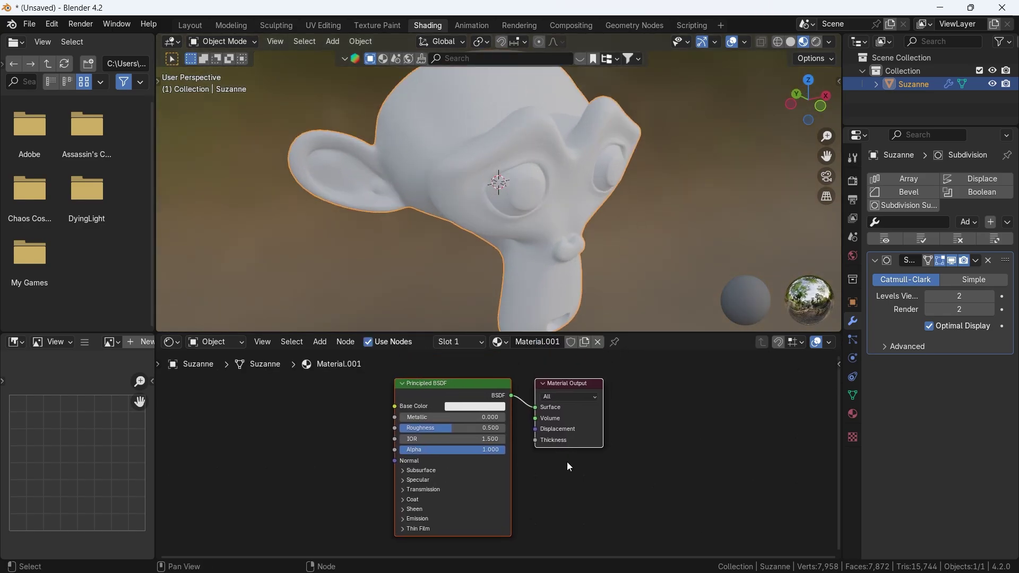
{"action": "scroll", "coordinate": [586, 467], "scroll_direction": "up", "scroll_amount": 2}
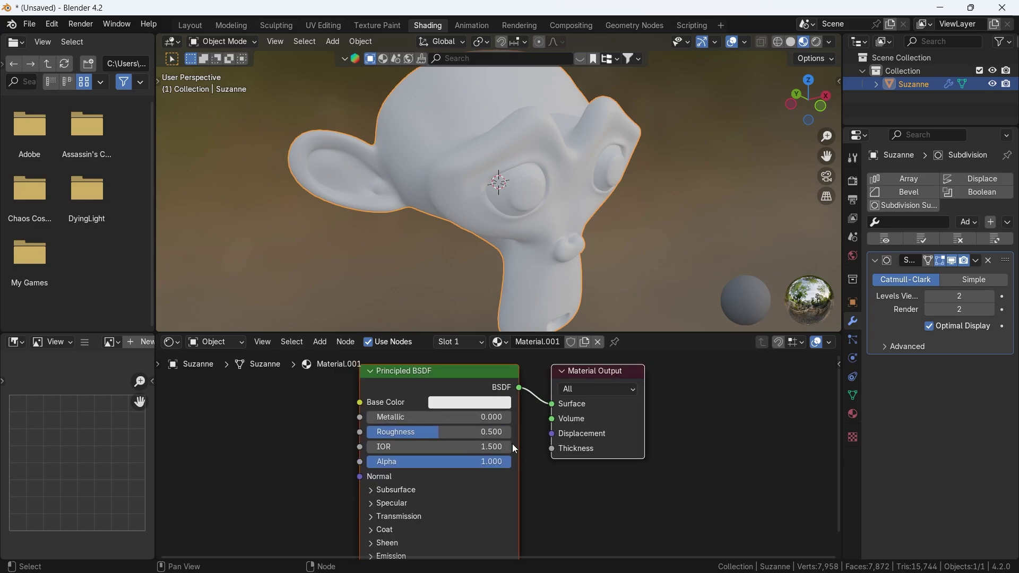
{"action": "left_click_drag", "start_coordinate": [430, 432], "coordinate": [370, 419]}
{"action": "left_click", "coordinate": [451, 401]}
{"action": "left_click", "coordinate": [490, 305]}
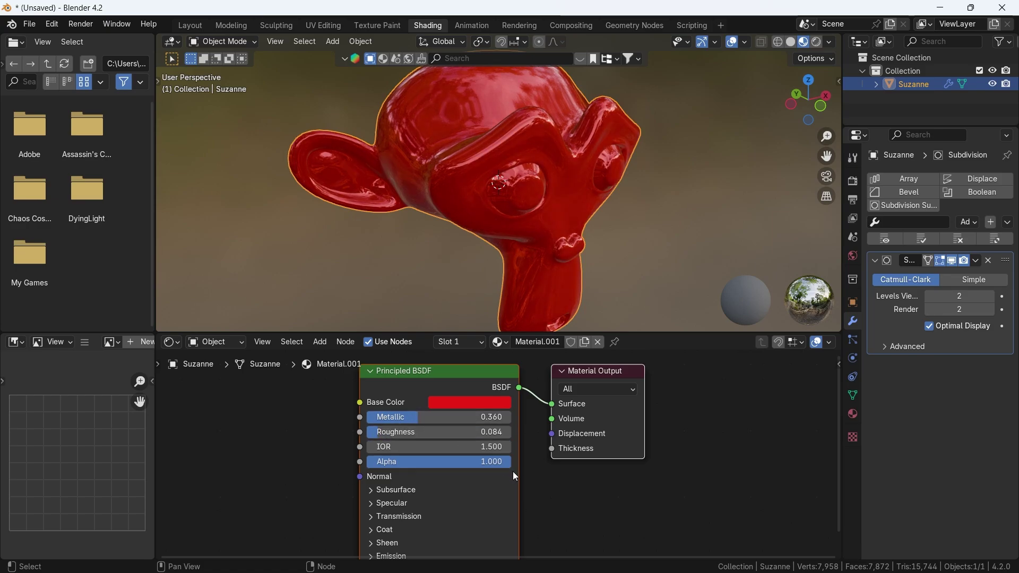
{"action": "scroll", "coordinate": [557, 480], "scroll_direction": "down", "scroll_amount": 2}
{"action": "scroll", "coordinate": [542, 494], "scroll_direction": "up", "scroll_amount": 1}
{"action": "left_click_drag", "start_coordinate": [538, 385], "coordinate": [693, 385]}
Step: Insert a Mix Shader between the Principled BSDF and the Material Output
{"action": "key", "text": "shift+a"}
{"action": "mouse_move", "coordinate": [584, 457]}
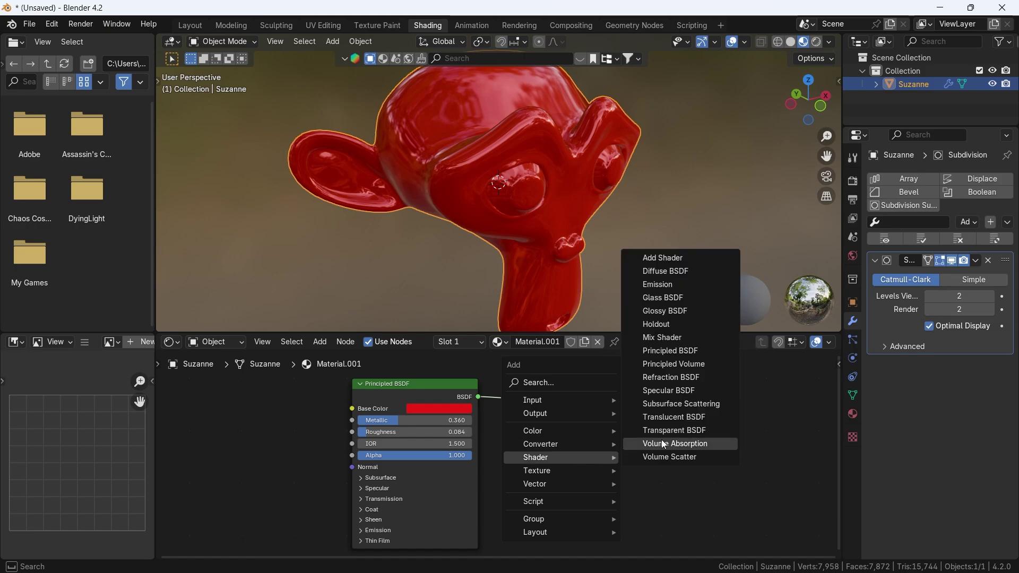
{"action": "left_click", "coordinate": [663, 338]}
{"action": "left_click", "coordinate": [605, 392]}
{"action": "scroll", "coordinate": [507, 450], "scroll_direction": "up", "scroll_amount": 1}
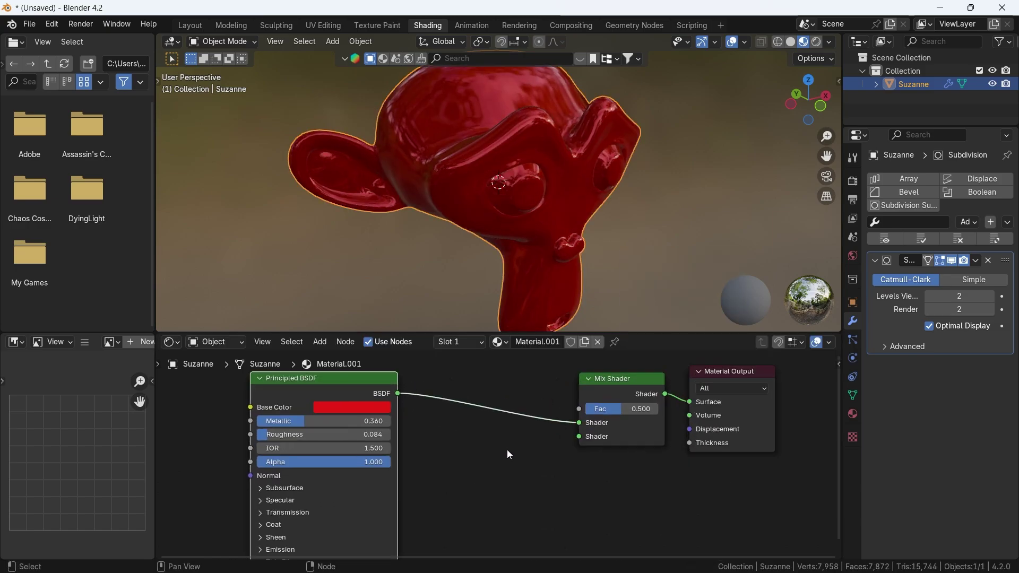
Step: Duplicate the BSDF as pale pink into the Mix Shader's second input, factor 0.613
{"action": "key", "text": "shift+d"}
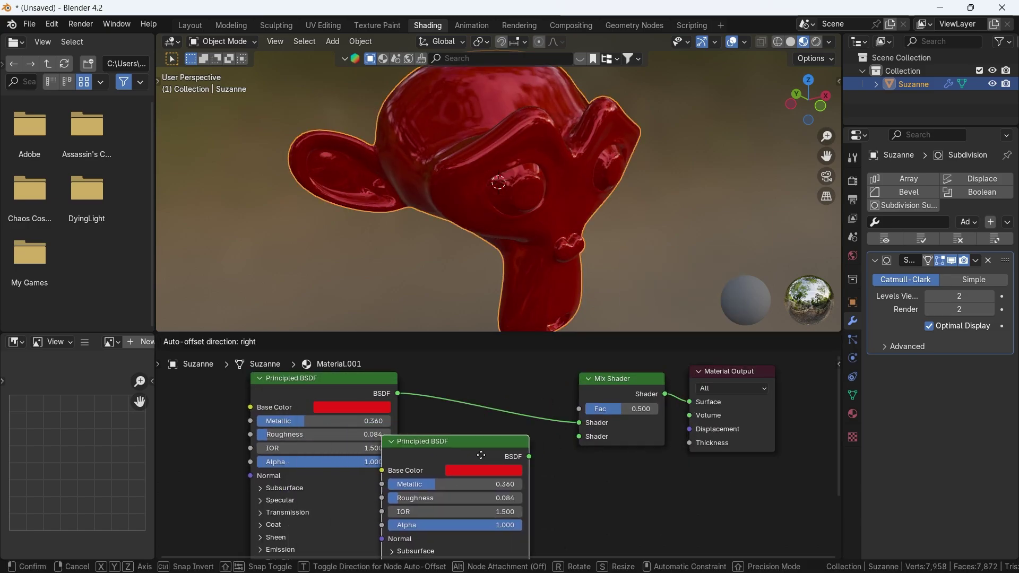
{"action": "left_click", "coordinate": [505, 455]}
{"action": "left_click", "coordinate": [504, 471]}
{"action": "left_click_drag", "start_coordinate": [541, 348], "coordinate": [528, 333]}
{"action": "left_click_drag", "start_coordinate": [552, 457], "coordinate": [575, 443]}
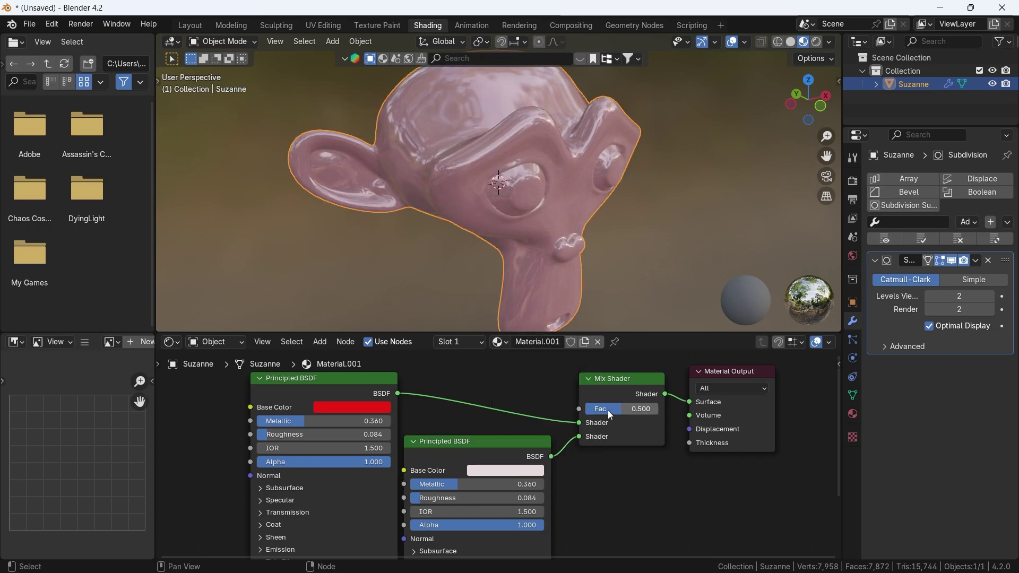
{"action": "mouse_move", "coordinate": [607, 410]}
{"action": "left_mouse_down"}
{"action": "mouse_move", "coordinate": [583, 409]}
{"action": "mouse_move", "coordinate": [635, 410]}
{"action": "mouse_move", "coordinate": [617, 408]}
{"action": "left_mouse_up"}
{"action": "middle_click_drag", "start_coordinate": [510, 381], "coordinate": [508, 467]}
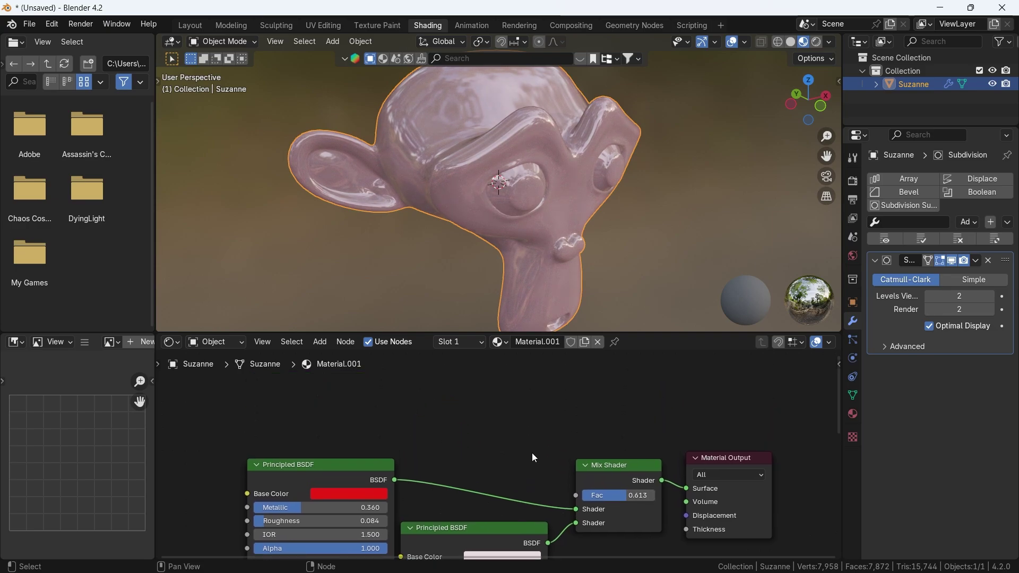
{"action": "left_click_drag", "start_coordinate": [582, 465], "coordinate": [588, 403]}
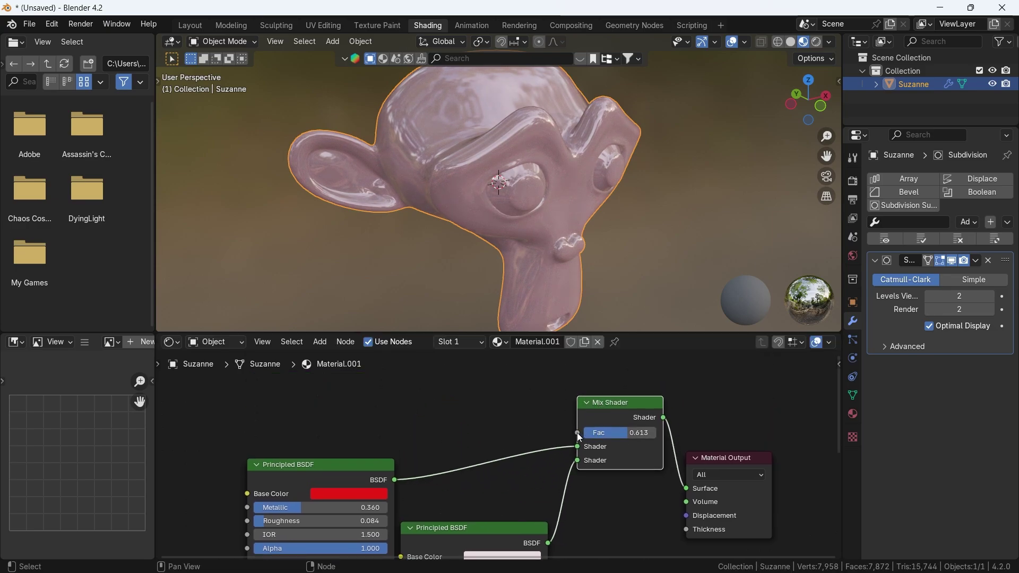
{"action": "middle_click_drag", "start_coordinate": [450, 409], "coordinate": [470, 445]}
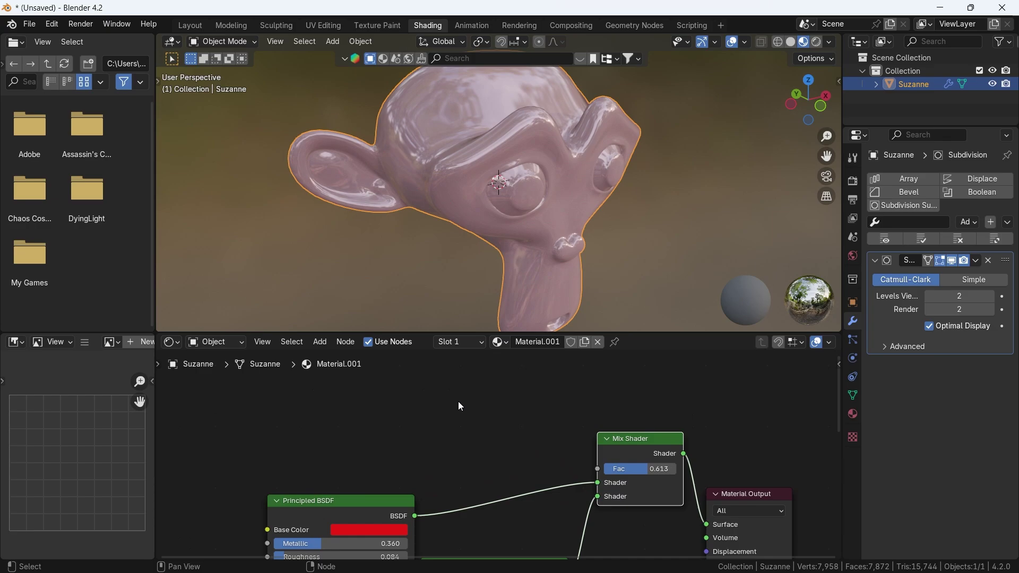
Step: Add a Gradient Texture node to the material
{"action": "key", "text": "shift+a"}
{"action": "left_click", "coordinate": [433, 338]}
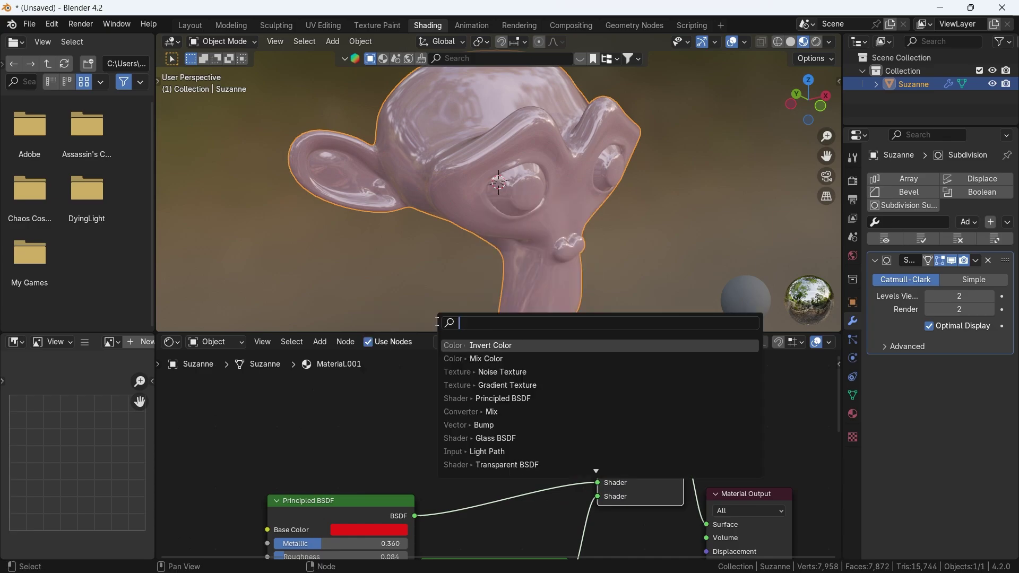
{"action": "type", "text": "grad"}
{"action": "left_click", "coordinate": [475, 348]}
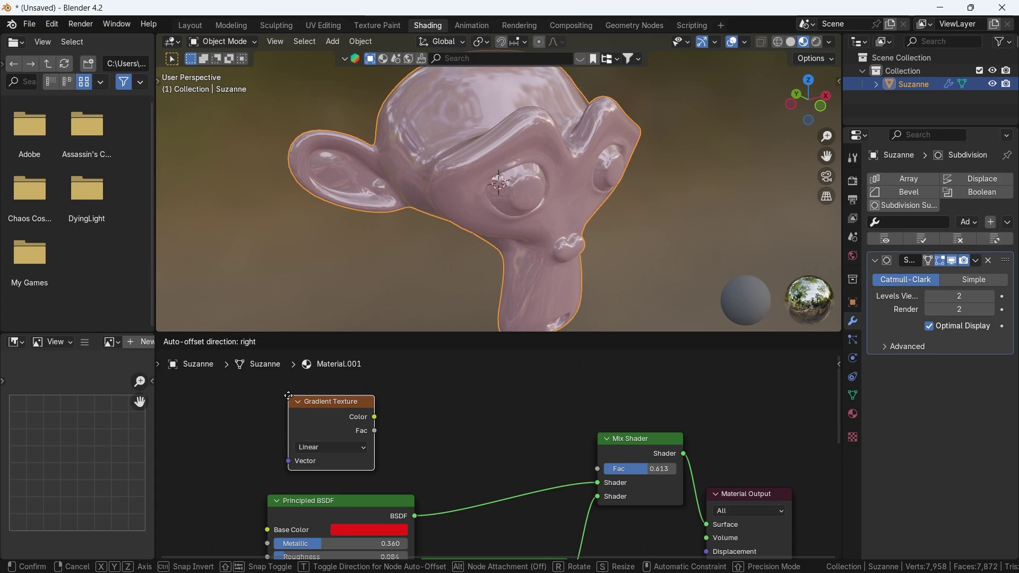
{"action": "left_click", "coordinate": [320, 396]}
Step: Add a Color Ramp fed by the gradient's Color and driving the Mix Shader factor
{"action": "key", "text": "shift+a"}
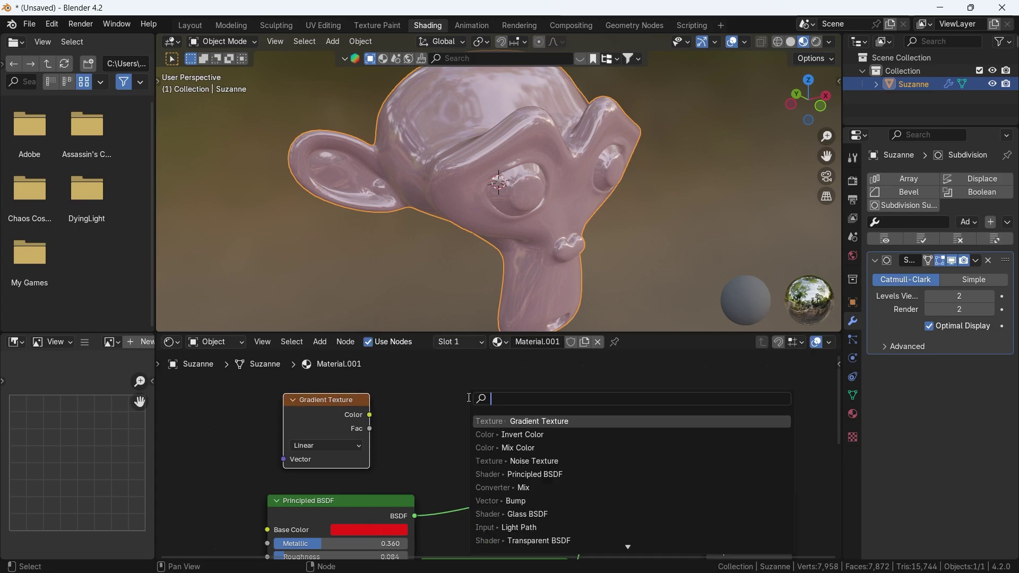
{"action": "type", "text": "colo"}
{"action": "left_click", "coordinate": [483, 434]}
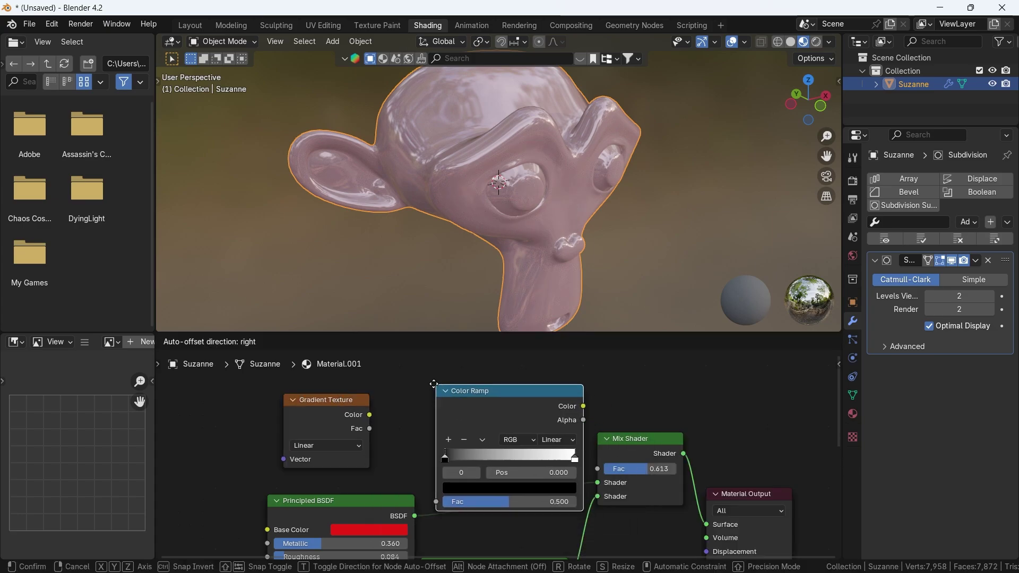
{"action": "left_click", "coordinate": [397, 416]}
{"action": "middle_click_drag", "start_coordinate": [518, 496], "coordinate": [511, 429]}
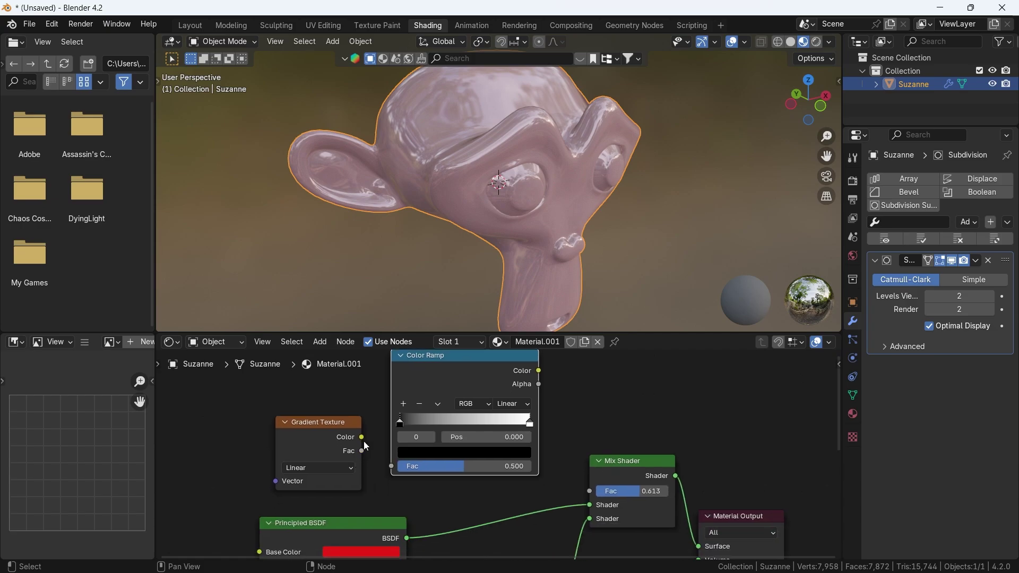
{"action": "left_click_drag", "start_coordinate": [362, 438], "coordinate": [392, 466]}
{"action": "left_click_drag", "start_coordinate": [539, 370], "coordinate": [591, 489]}
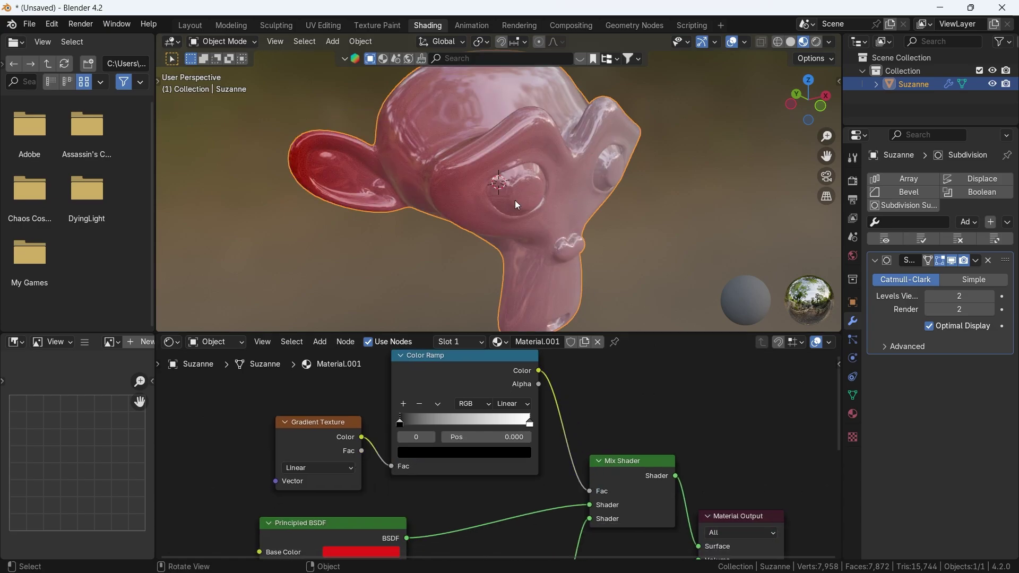
Step: Set the Color Ramp to Constant interpolation with the white stop at 0.440
{"action": "left_click", "coordinate": [514, 404]}
{"action": "left_click", "coordinate": [533, 485]}
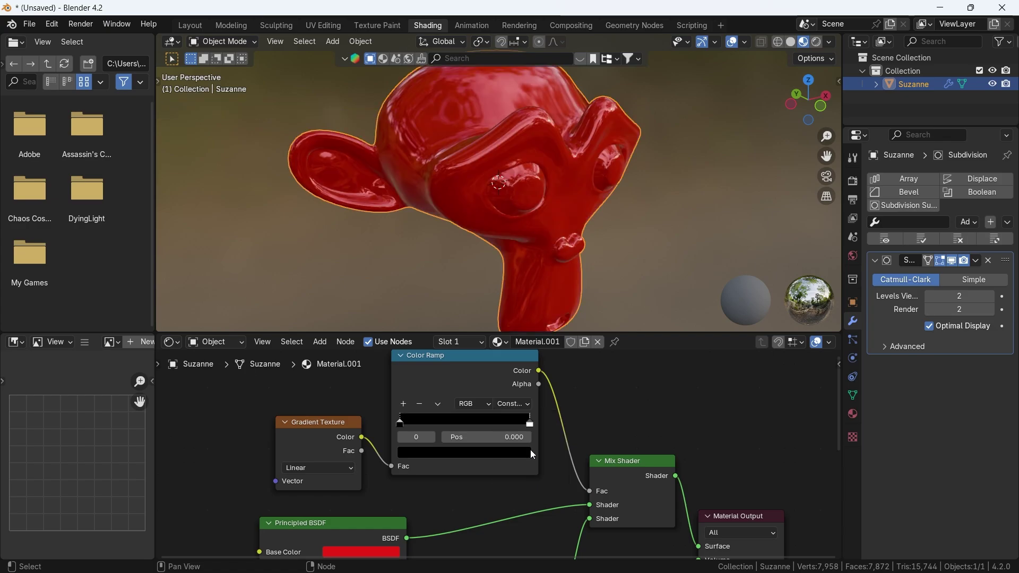
{"action": "left_click_drag", "start_coordinate": [530, 423], "coordinate": [456, 426]}
{"action": "middle_click_drag", "start_coordinate": [543, 229], "coordinate": [511, 219]}
{"action": "scroll", "coordinate": [517, 206], "scroll_direction": "down", "scroll_amount": 2}
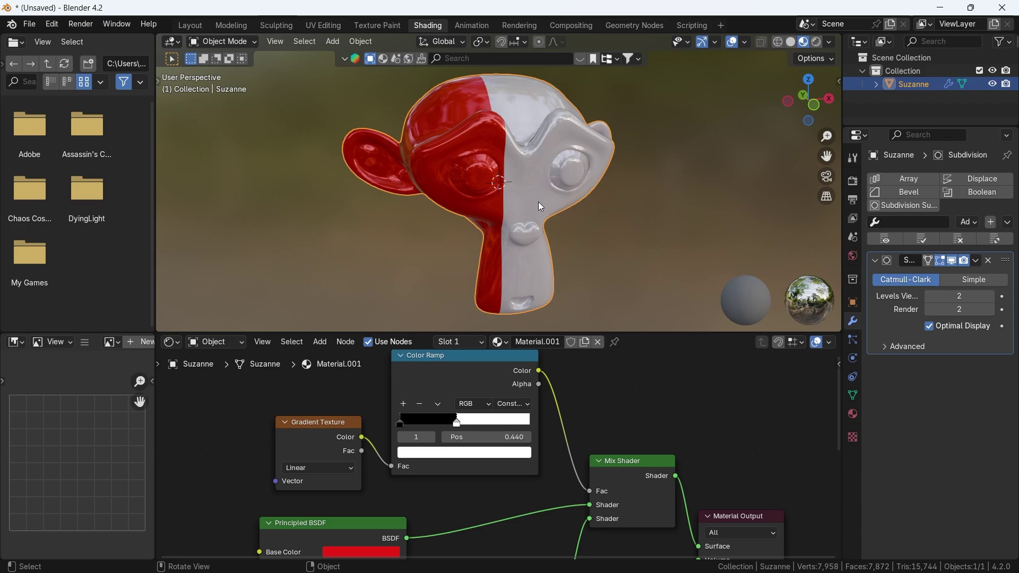
Step: Add Texture Coordinate and Mapping nodes via Ctrl+T, feeding Object coordinates into the gradient
{"action": "scroll", "coordinate": [528, 372], "scroll_direction": "down", "scroll_amount": 2}
{"action": "middle_click_drag", "start_coordinate": [359, 407], "coordinate": [512, 396]}
{"action": "left_click", "coordinate": [497, 416]}
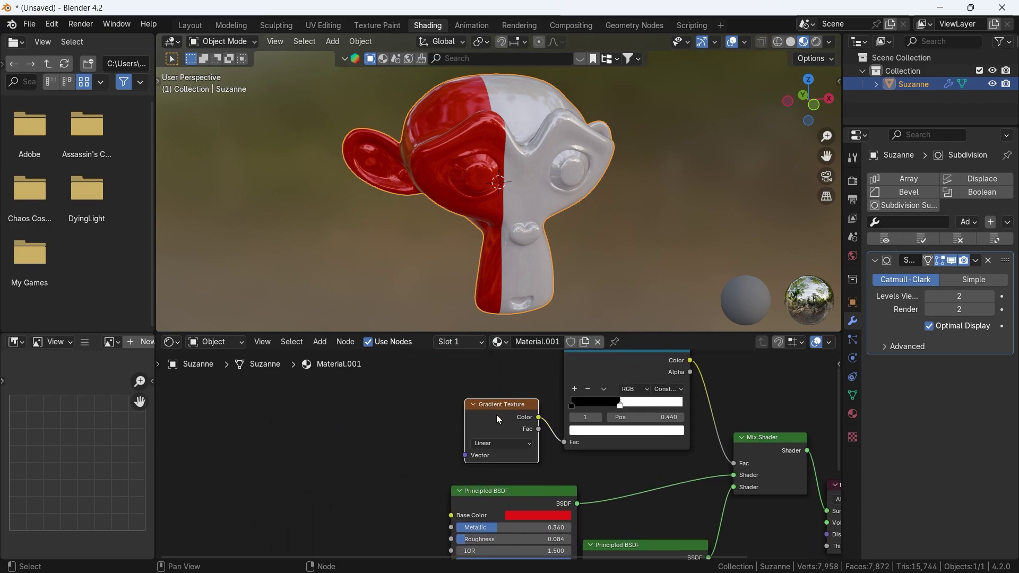
{"action": "key", "text": "ctrl+t"}
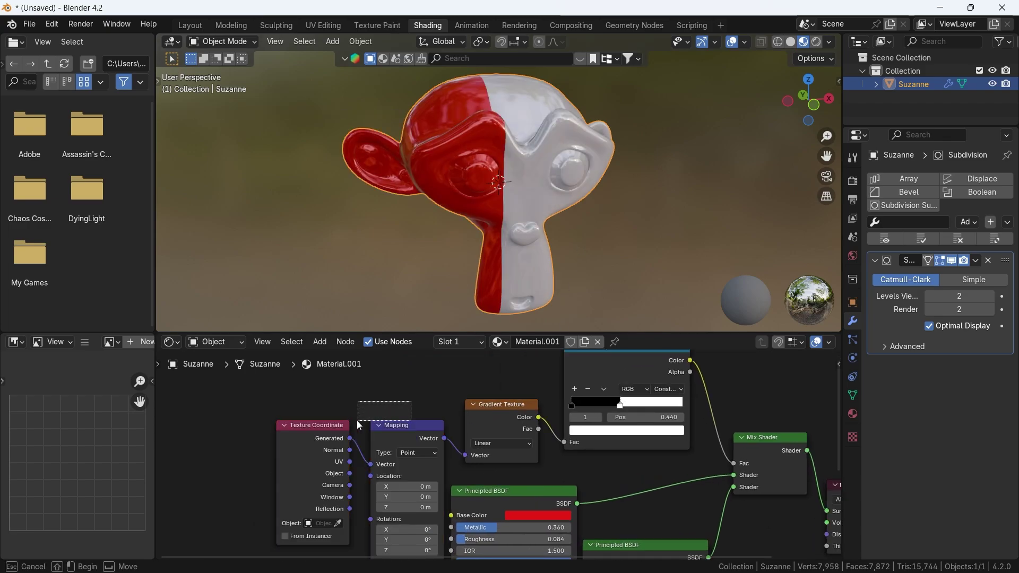
{"action": "left_click_drag", "start_coordinate": [412, 438], "coordinate": [350, 407]}
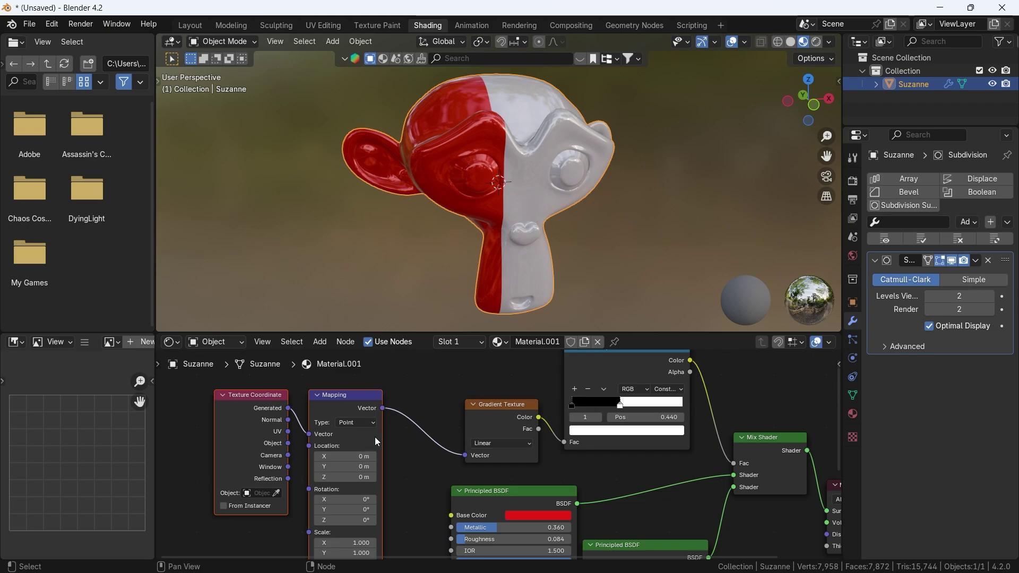
{"action": "middle_click_drag", "start_coordinate": [397, 444], "coordinate": [381, 423]}
{"action": "scroll", "coordinate": [379, 423], "scroll_direction": "up", "scroll_amount": 1}
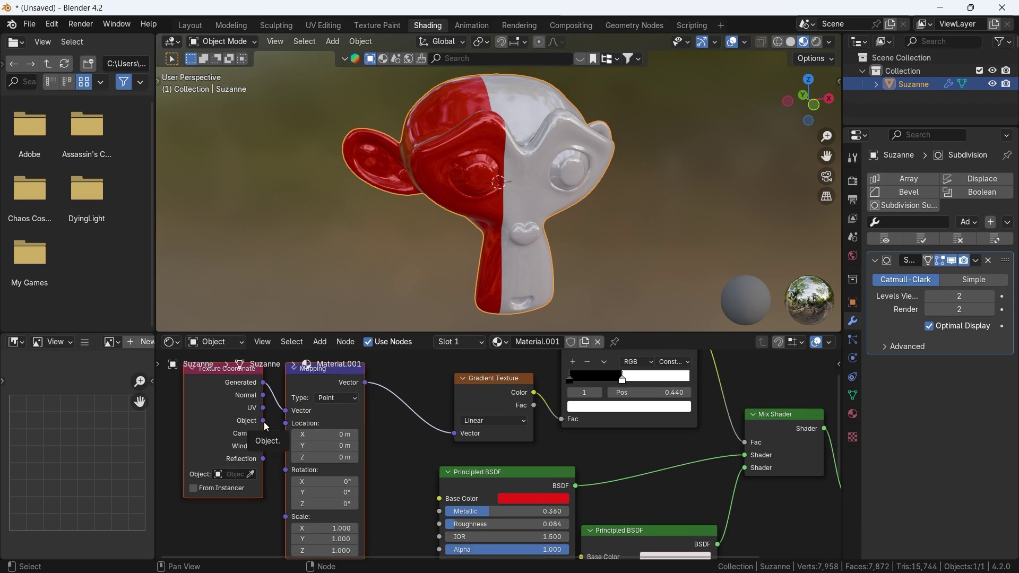
{"action": "left_click_drag", "start_coordinate": [263, 421], "coordinate": [285, 410]}
{"action": "scroll", "coordinate": [282, 414], "scroll_direction": "down", "scroll_amount": 1}
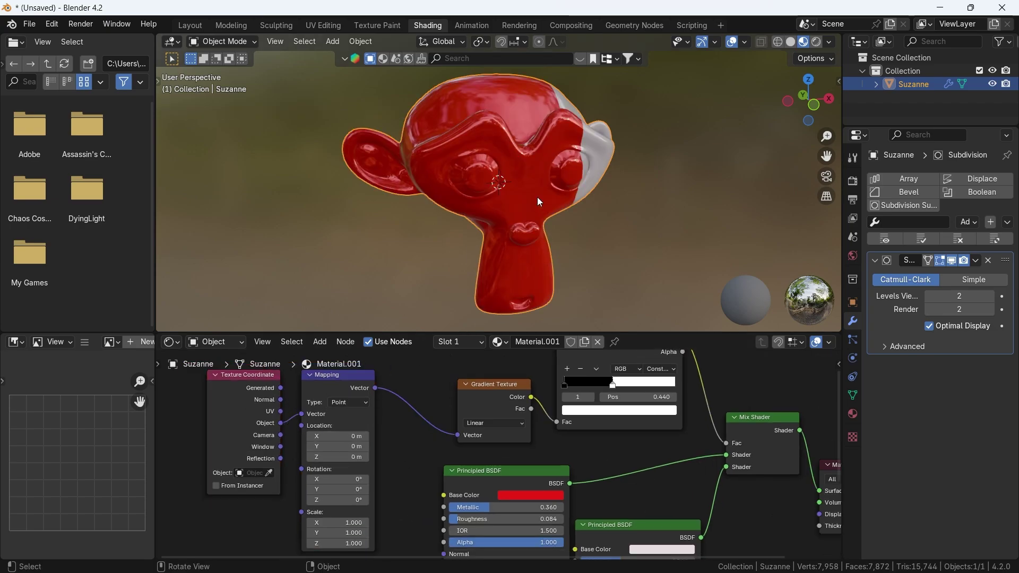
{"action": "key", "text": "shift+a"}
Step: Add a sphere Empty and set it as the Texture Coordinate object
{"action": "mouse_move", "coordinate": [505, 312]}
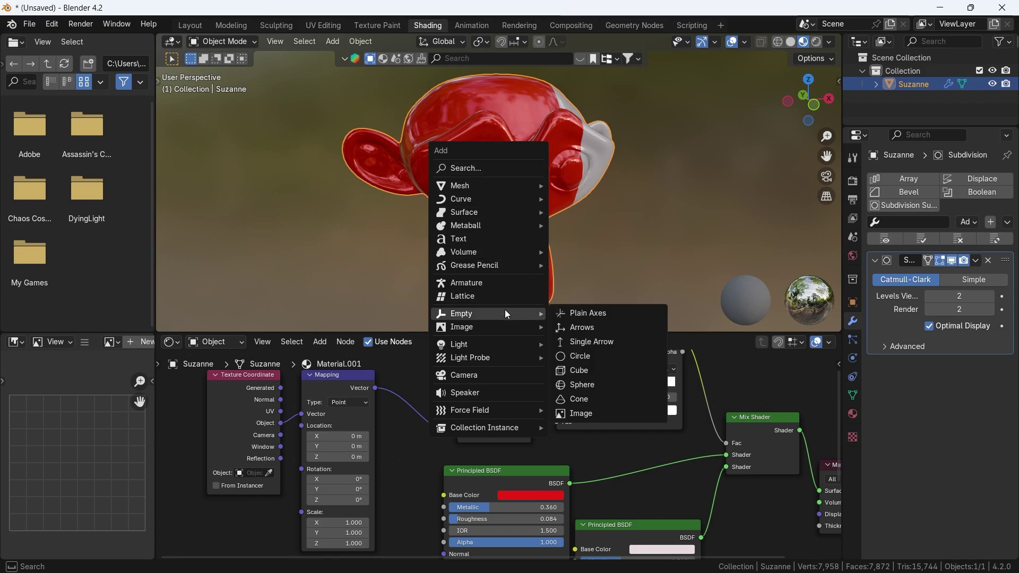
{"action": "left_click", "coordinate": [589, 386]}
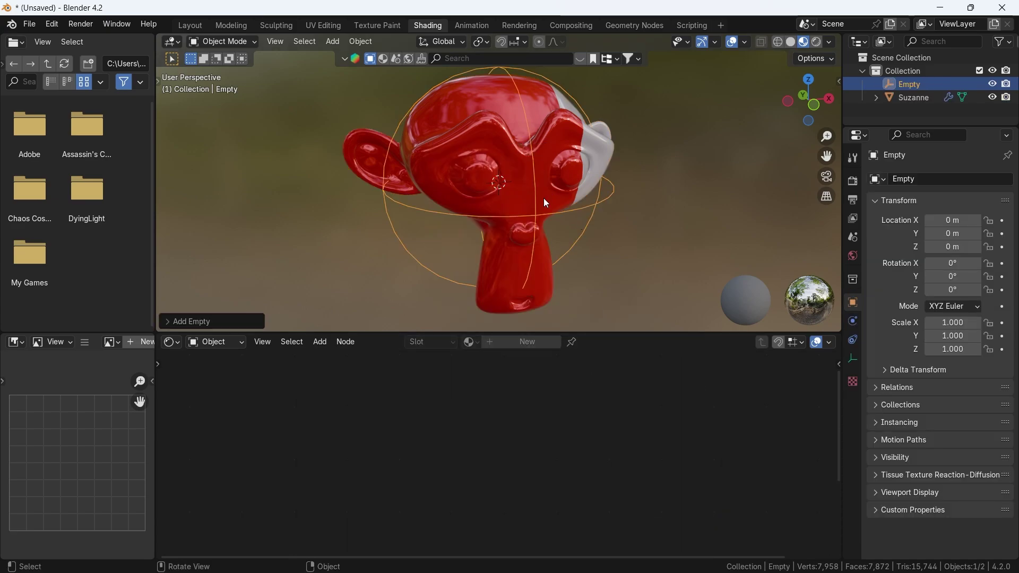
{"action": "left_click", "coordinate": [567, 180]}
{"action": "left_click", "coordinate": [614, 342]}
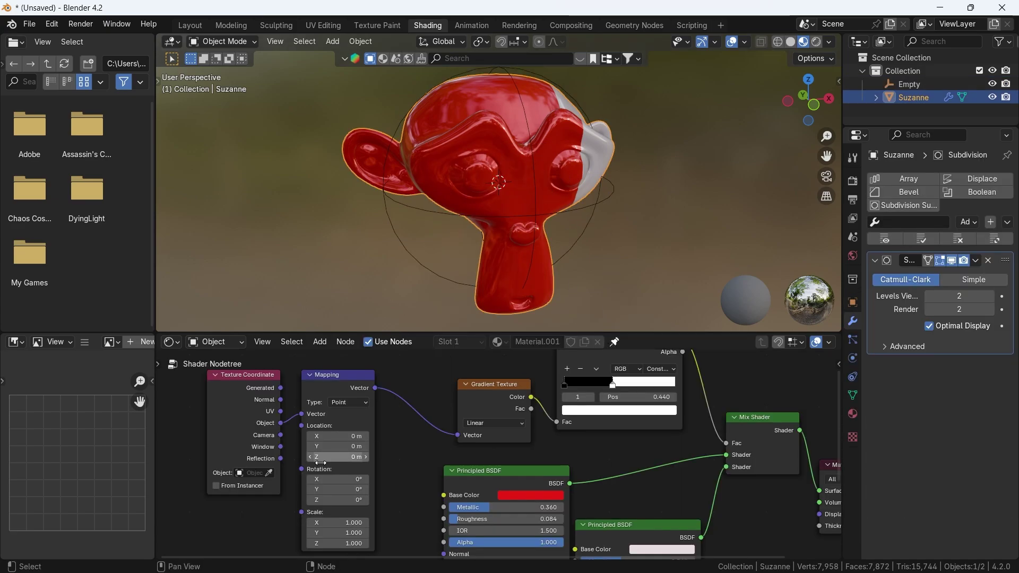
{"action": "left_click", "coordinate": [269, 473]}
{"action": "left_click", "coordinate": [412, 257]}
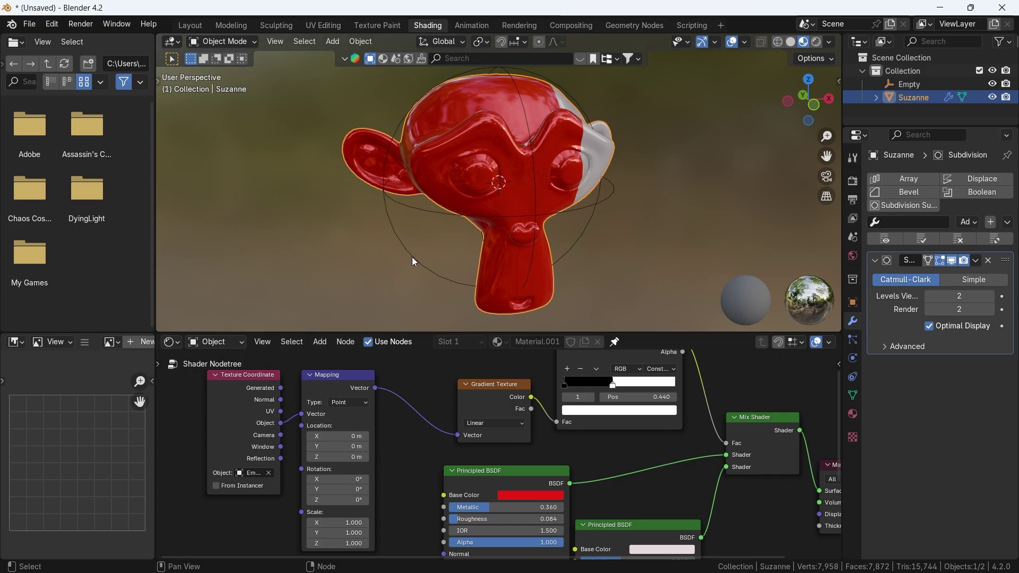
Step: Move, scale to 0.714 and rotate the Empty so the red-white split runs diagonally
{"action": "left_click", "coordinate": [414, 260]}
{"action": "key", "text": "g"}
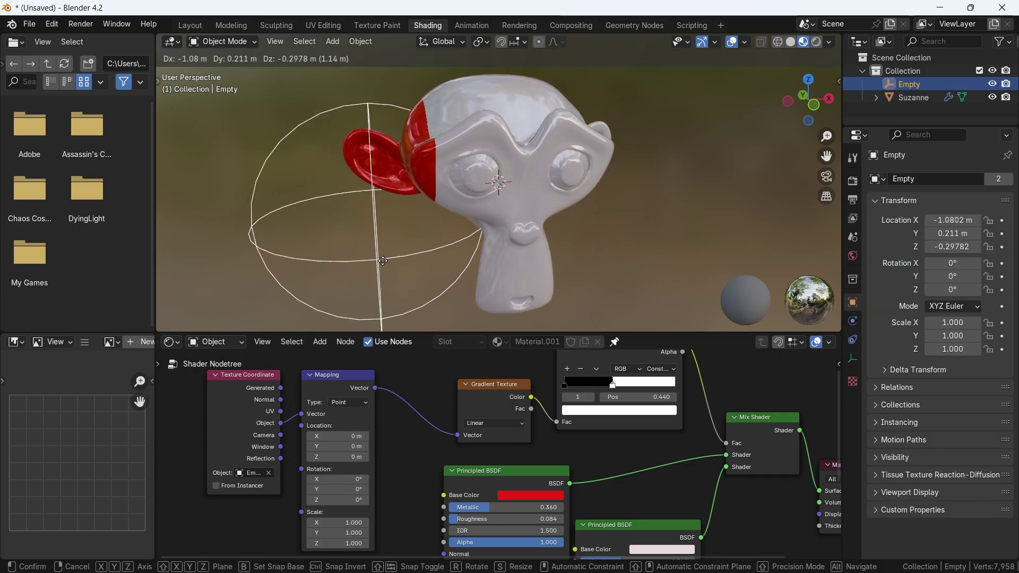
{"action": "left_click", "coordinate": [474, 252]}
{"action": "key", "text": "s"}
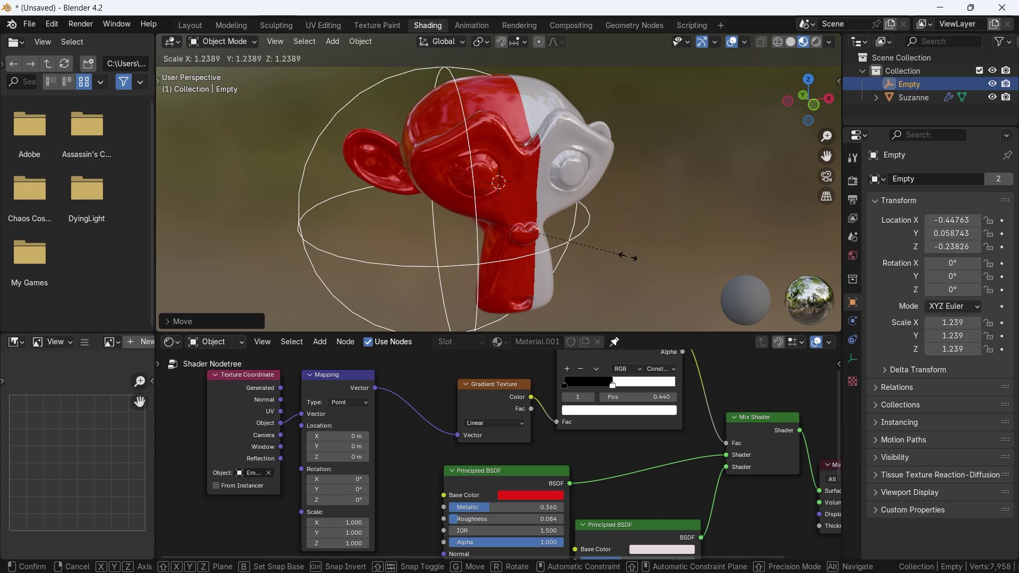
{"action": "left_click", "coordinate": [553, 231]}
{"action": "key", "text": "r"}
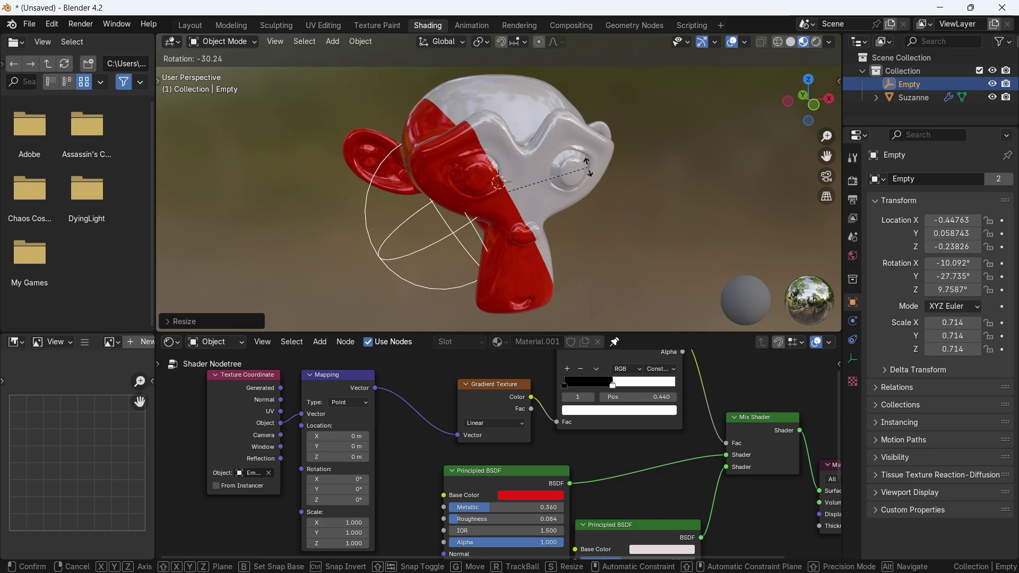
{"action": "left_click", "coordinate": [586, 185]}
{"action": "middle_click_drag", "start_coordinate": [531, 401], "coordinate": [468, 452]}
{"action": "scroll", "coordinate": [470, 432], "scroll_direction": "up", "scroll_amount": 2}
{"action": "middle_click_drag", "start_coordinate": [424, 395], "coordinate": [492, 416]}
{"action": "scroll", "coordinate": [493, 416], "scroll_direction": "up", "scroll_amount": 1}
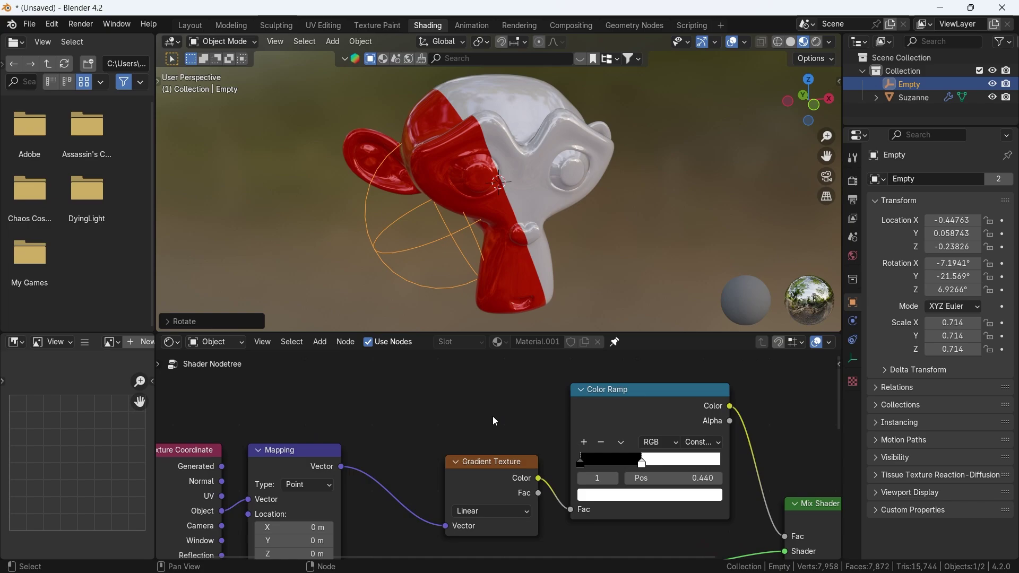
Step: Add a Noise Texture node above the gradient
{"action": "key", "text": "shift+a"}
{"action": "left_click", "coordinate": [487, 386]}
{"action": "type", "text": "noi"}
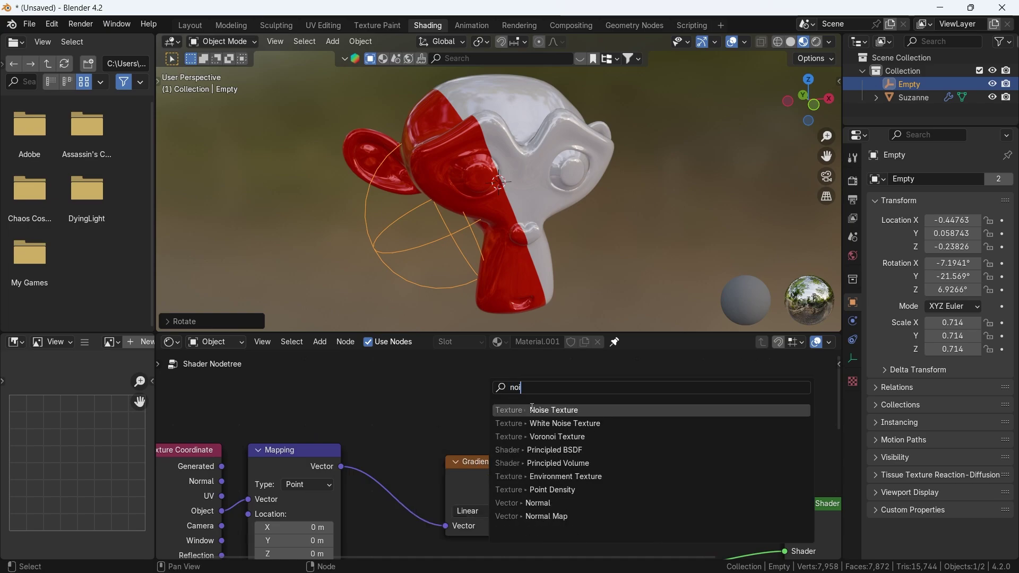
{"action": "left_click", "coordinate": [533, 410]}
{"action": "left_click", "coordinate": [501, 381]}
Step: Insert a Mix Color node between gradient and Color Ramp, with noise Color in input A
{"action": "key", "text": "shift+a"}
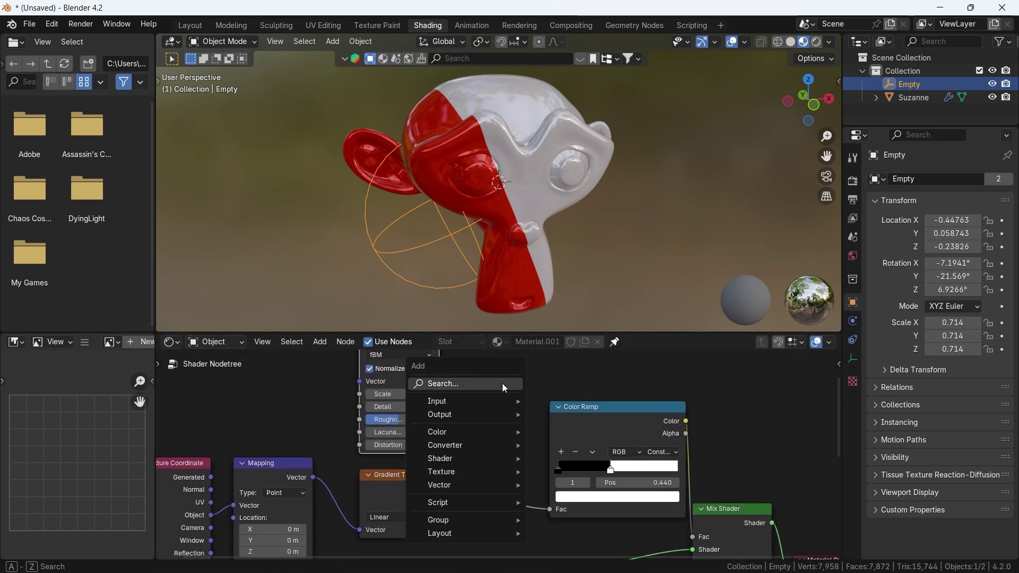
{"action": "left_click", "coordinate": [502, 384]}
{"action": "type", "text": "m"}
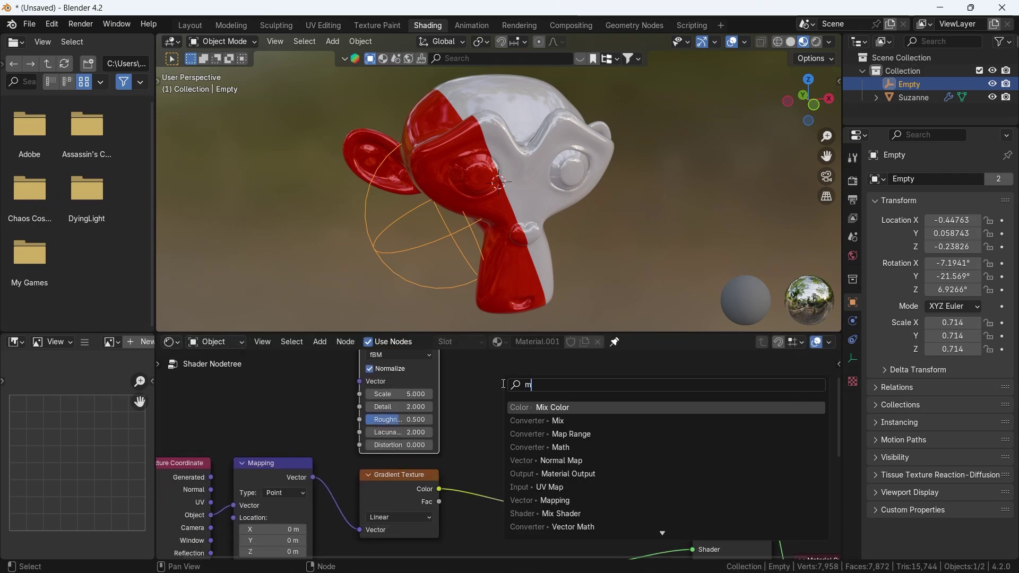
{"action": "left_click", "coordinate": [536, 408]}
{"action": "left_click", "coordinate": [466, 413]}
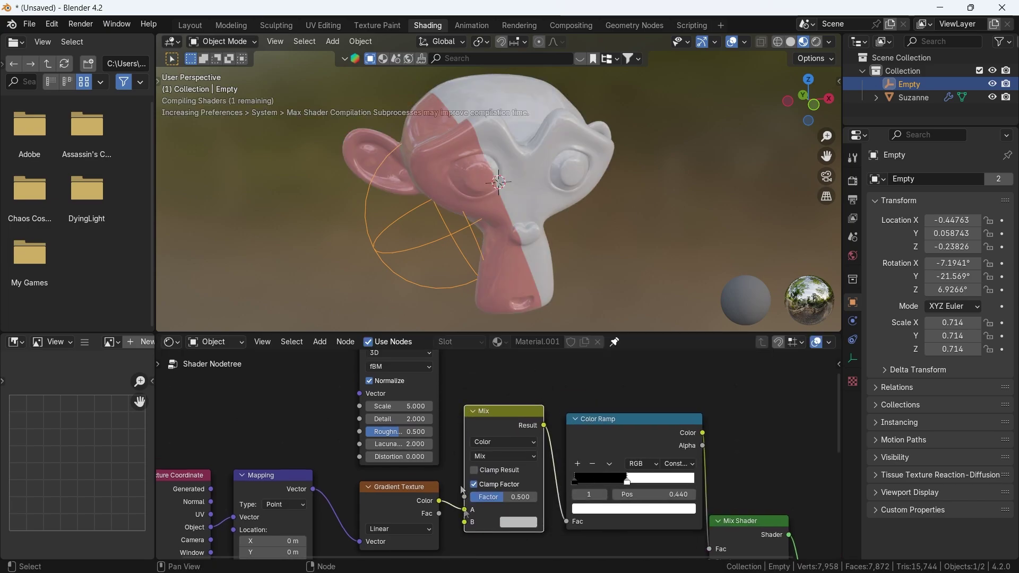
{"action": "middle_click_drag", "start_coordinate": [452, 419], "coordinate": [459, 442]}
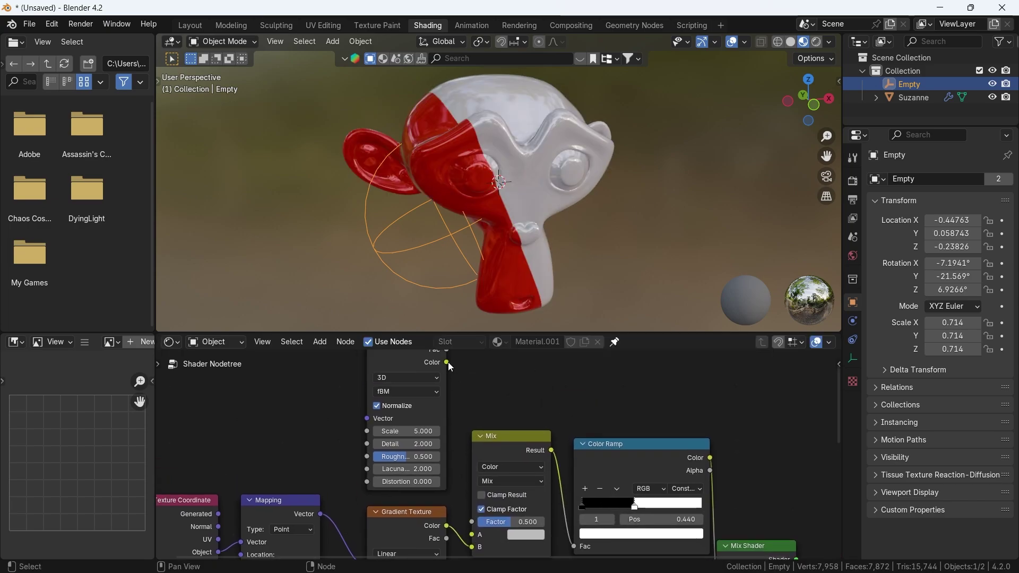
{"action": "left_click_drag", "start_coordinate": [447, 361], "coordinate": [472, 485]}
{"action": "left_click_drag", "start_coordinate": [464, 533], "coordinate": [464, 533]}
{"action": "left_click_drag", "start_coordinate": [464, 533], "coordinate": [464, 533]}
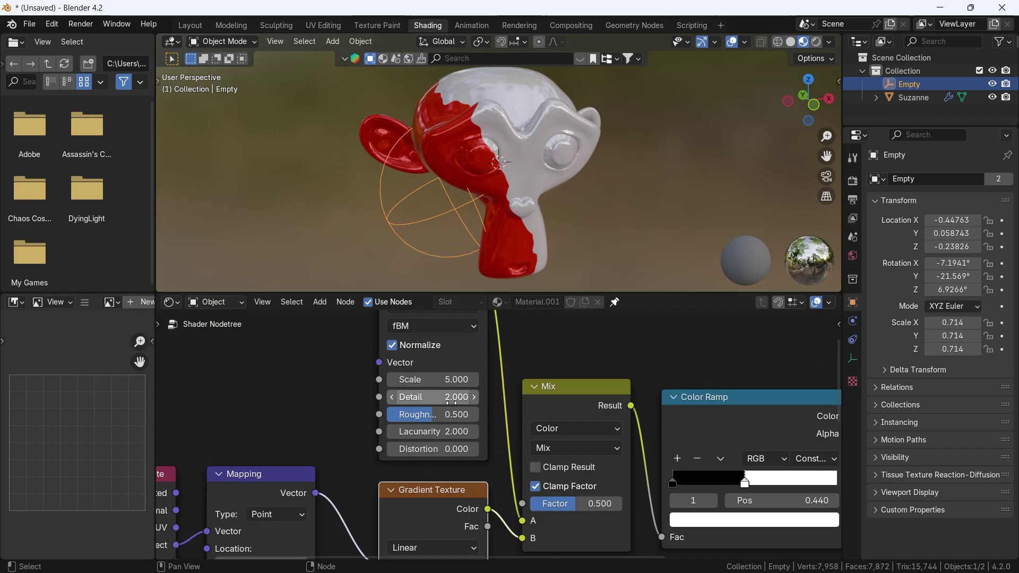
{"action": "left_click_drag", "start_coordinate": [826, 137], "coordinate": [490, 232]}
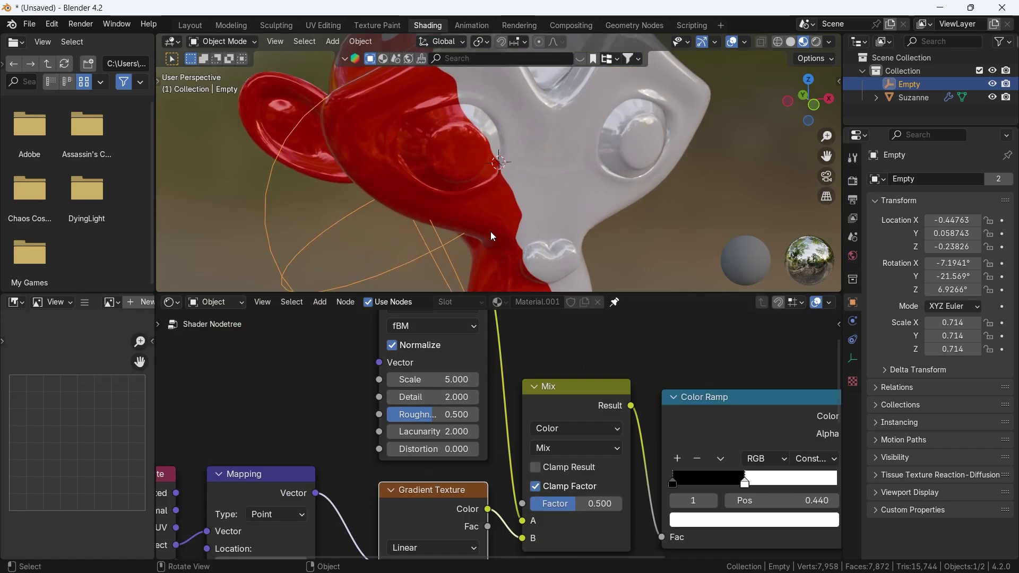
Step: Set the Noise Texture's Scale to 8 and Detail to 8
{"action": "left_click", "coordinate": [446, 379]}
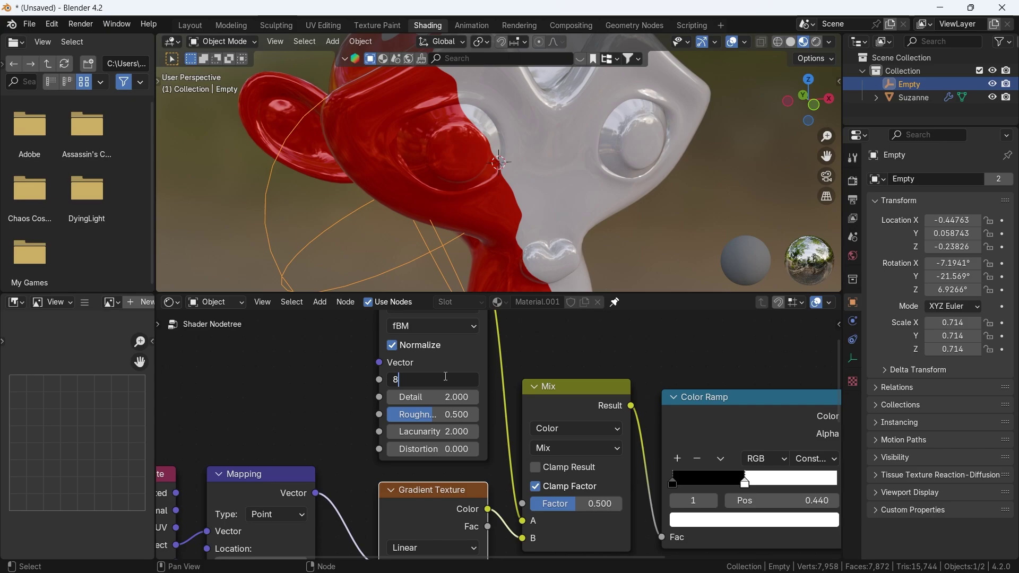
{"action": "type", "text": "8"}
{"action": "key", "text": "Return"}
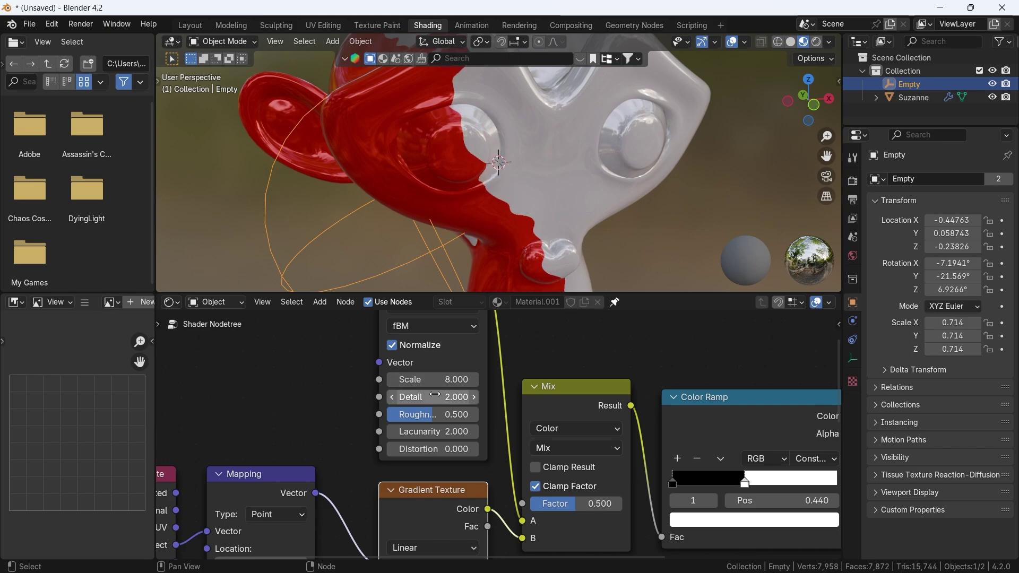
{"action": "left_click", "coordinate": [436, 396]}
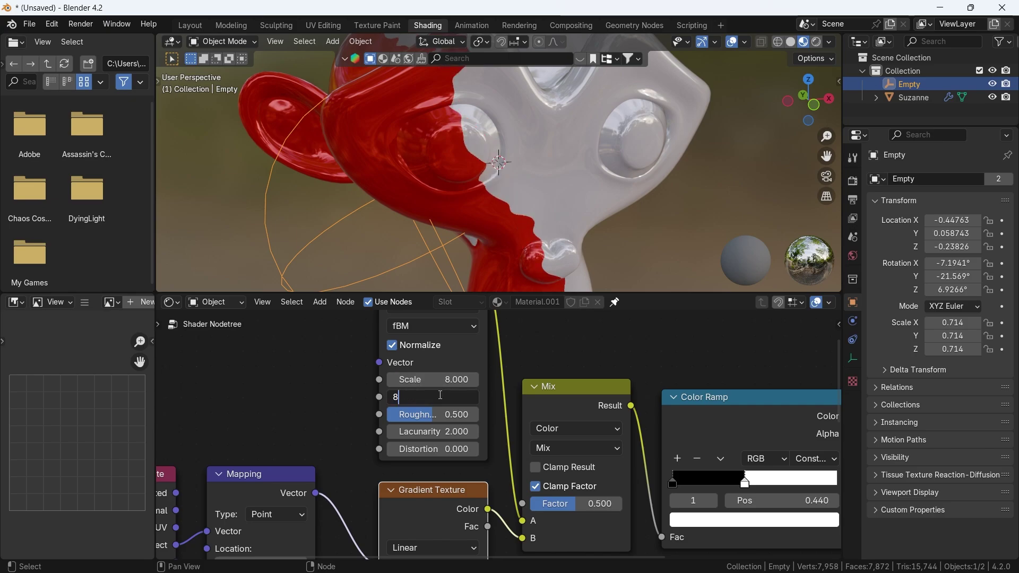
{"action": "type", "text": "8"}
{"action": "key", "text": "Return"}
Step: Reposition the Empty so the jagged edge shifts across the face
{"action": "middle_click_drag", "start_coordinate": [509, 208], "coordinate": [473, 229]}
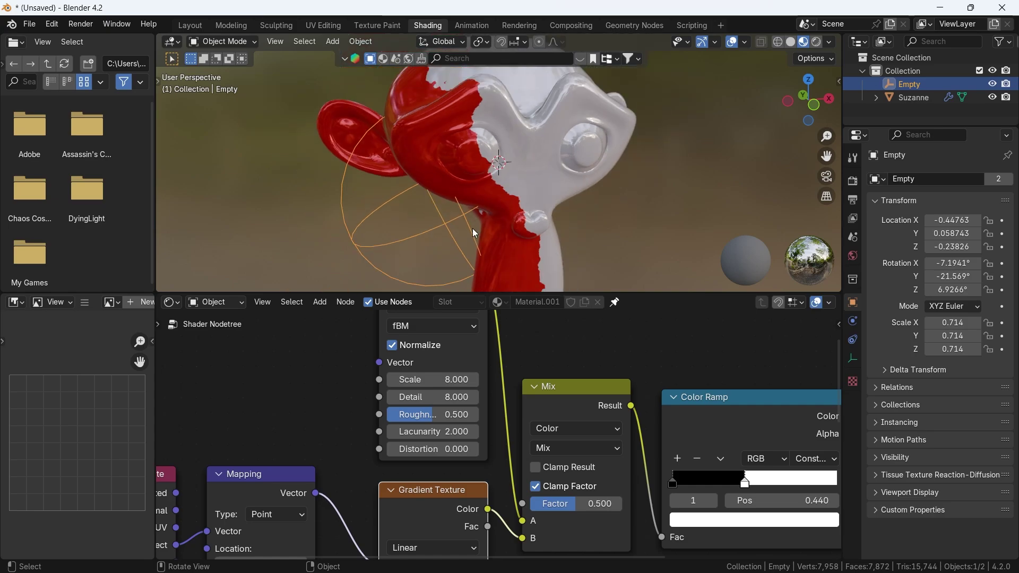
{"action": "key", "text": "g"}
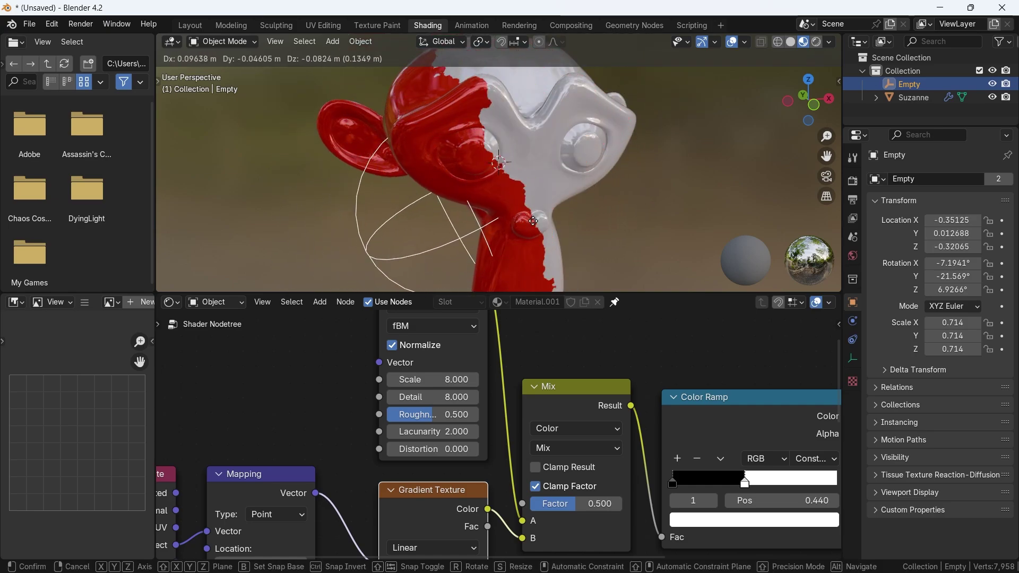
{"action": "left_click", "coordinate": [534, 221]}
{"action": "scroll", "coordinate": [568, 367], "scroll_direction": "down", "scroll_amount": 5}
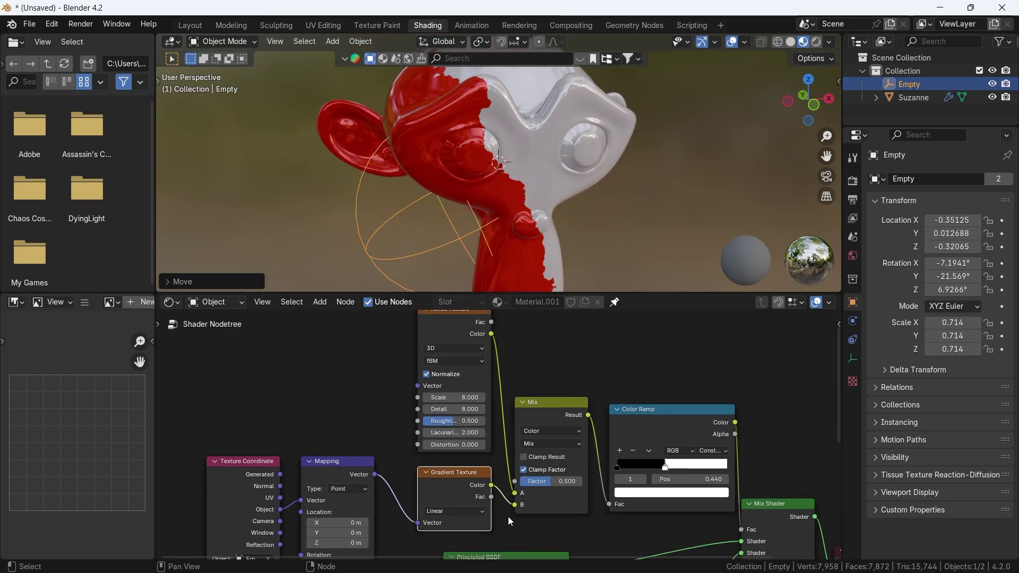
Step: Duplicate the Mix Shader onto the pink BSDF's link
{"action": "middle_click_drag", "start_coordinate": [521, 520], "coordinate": [355, 368]}
{"action": "middle_click_drag", "start_coordinate": [598, 488], "coordinate": [560, 450]}
{"action": "middle_click_drag", "start_coordinate": [574, 383], "coordinate": [518, 428]}
{"action": "left_click_drag", "start_coordinate": [641, 349], "coordinate": [640, 406]}
{"action": "key", "text": "shift+d"}
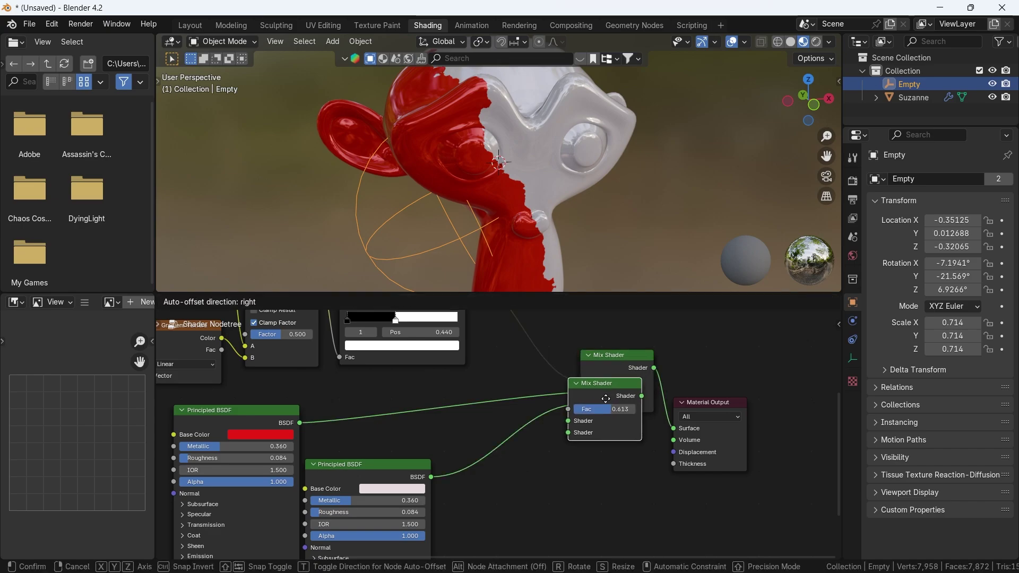
{"action": "left_click", "coordinate": [583, 505]}
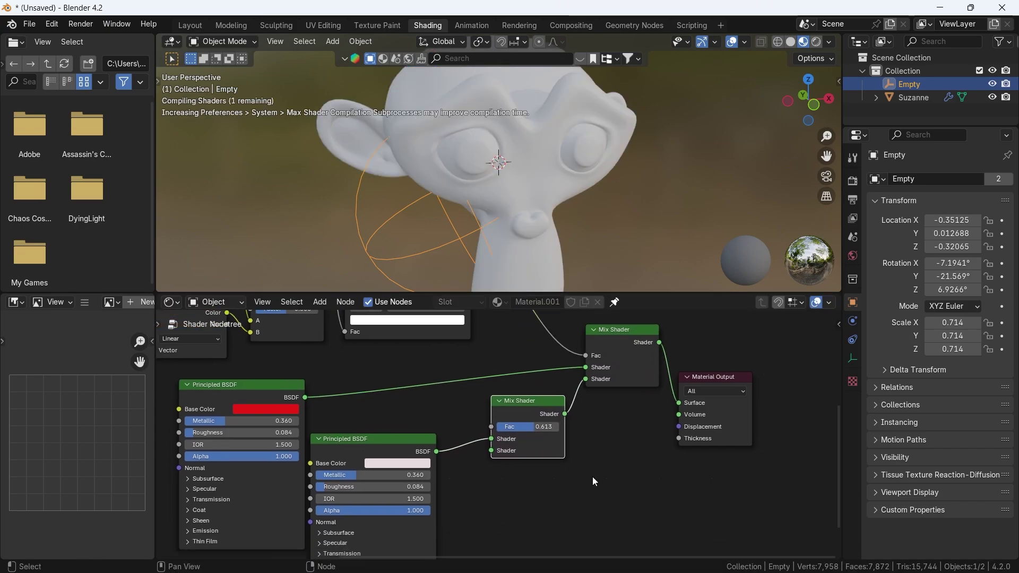
{"action": "scroll", "coordinate": [593, 477], "scroll_direction": "up", "scroll_amount": 2}
Step: Add a yellow Emission node of Strength 50 into the new mix's upper shader input
{"action": "key", "text": "shift+a"}
{"action": "type", "text": "emi"}
{"action": "key", "text": "Return"}
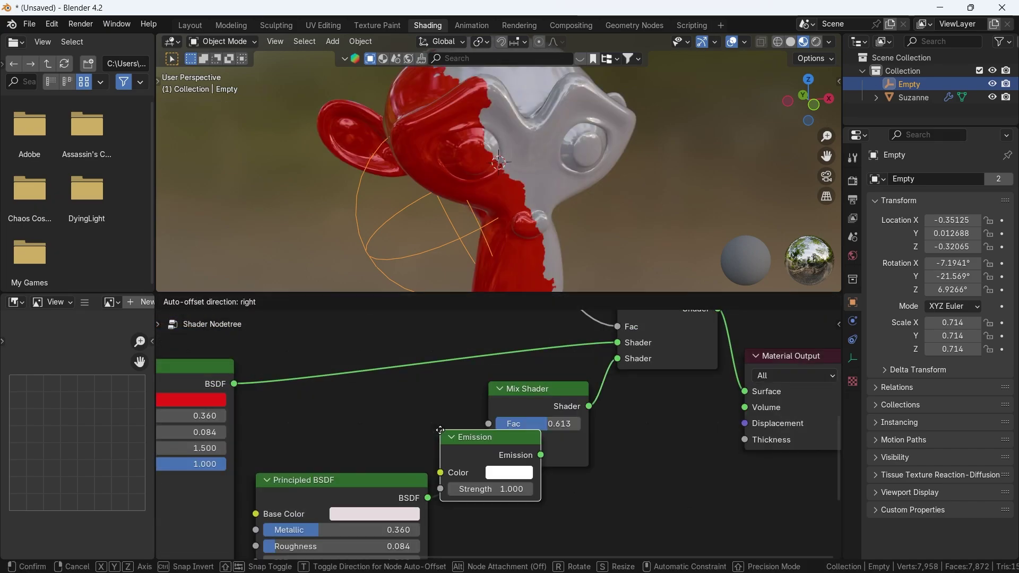
{"action": "left_click", "coordinate": [384, 406]}
{"action": "left_click_drag", "start_coordinate": [408, 418], "coordinate": [488, 440]}
{"action": "left_click", "coordinate": [376, 435]}
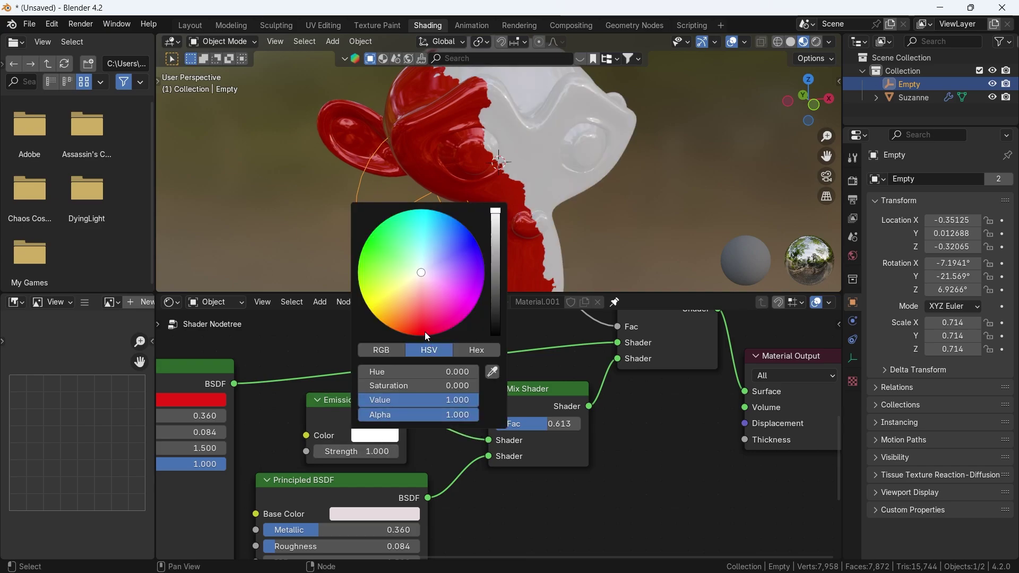
{"action": "left_click_drag", "start_coordinate": [428, 337], "coordinate": [379, 317]}
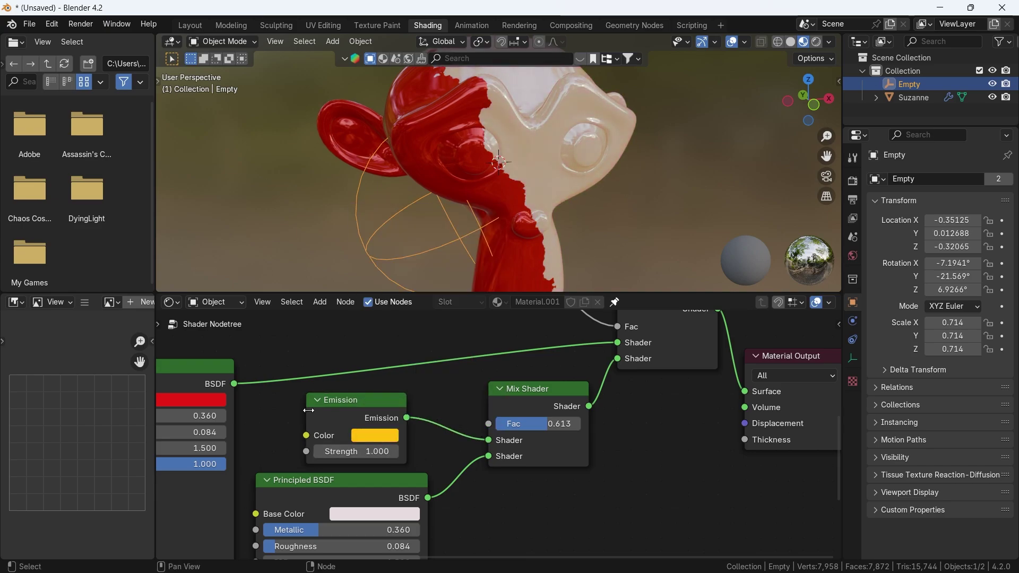
{"action": "left_click", "coordinate": [359, 452]}
{"action": "type", "text": "50"}
{"action": "key", "text": "Return"}
Step: Connect the Color Ramp output to the new Mix Shader's factor
{"action": "middle_click_drag", "start_coordinate": [492, 315], "coordinate": [514, 428]}
{"action": "scroll", "coordinate": [514, 428], "scroll_direction": "down", "scroll_amount": 4}
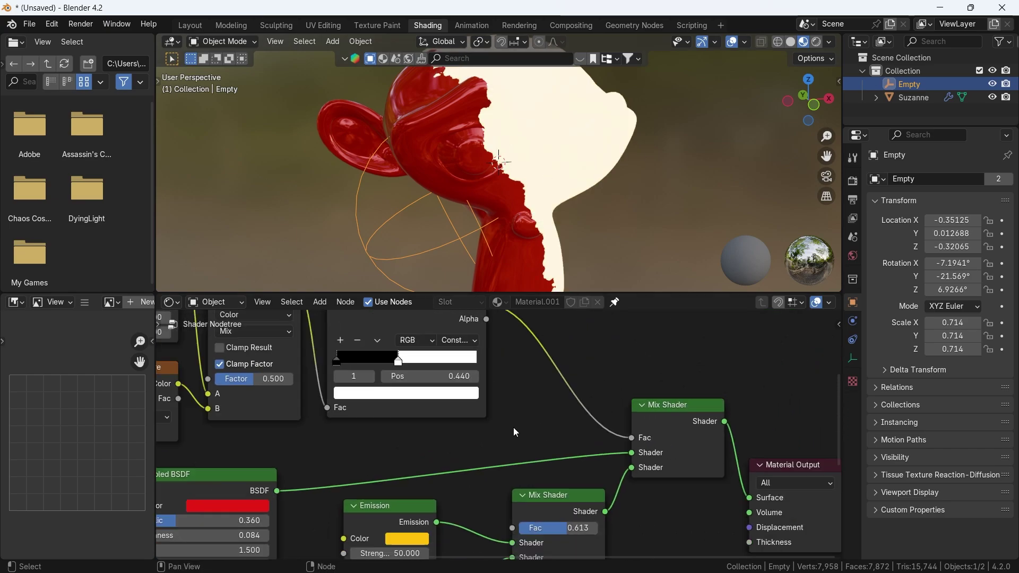
{"action": "left_click_drag", "start_coordinate": [490, 333], "coordinate": [506, 502]}
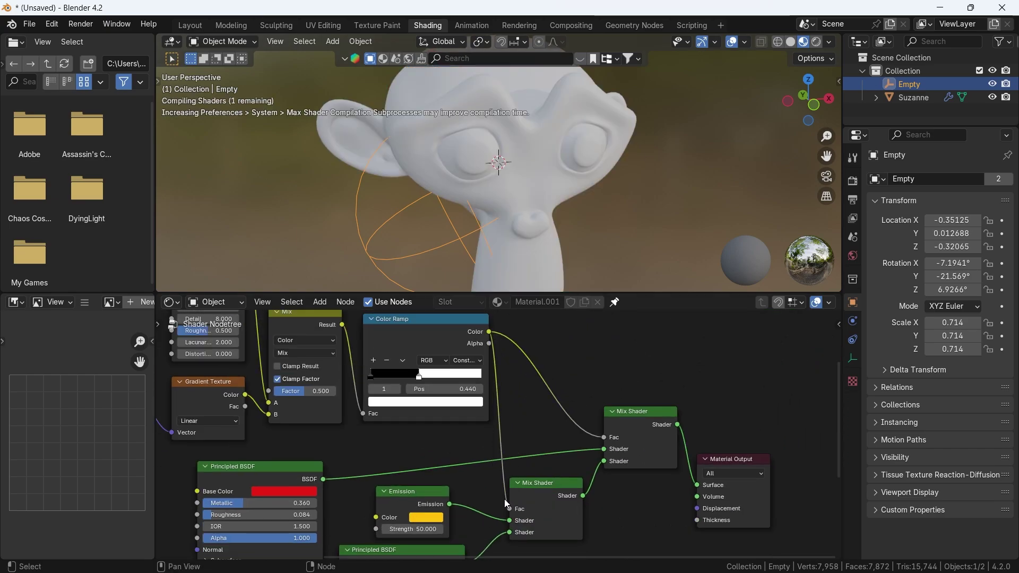
Step: Switch the Color Ramp to Linear interpolation and slide its black stop to about 0.462
{"action": "scroll", "coordinate": [499, 319], "scroll_direction": "up", "scroll_amount": 1}
{"action": "left_click", "coordinate": [473, 368]}
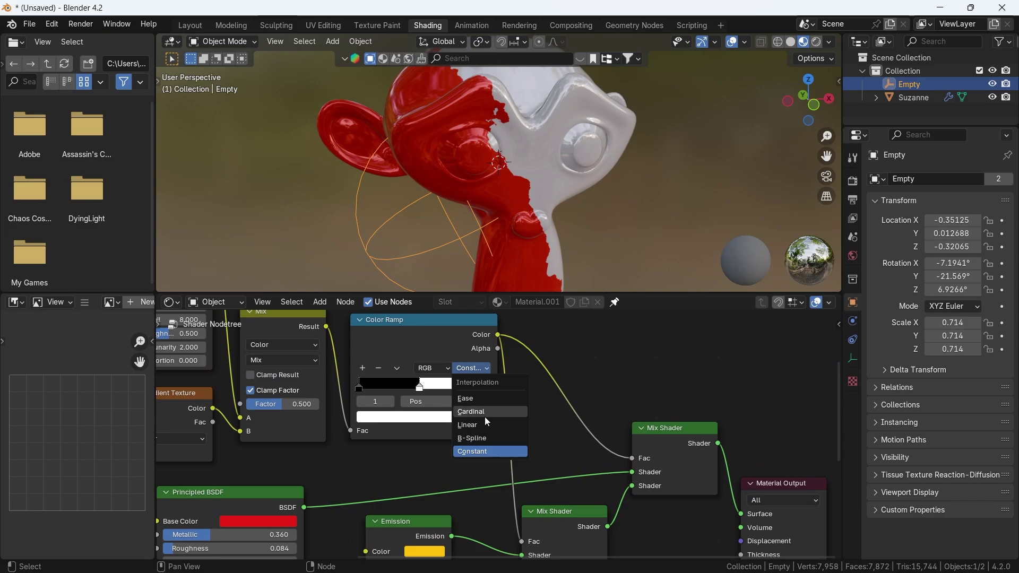
{"action": "left_click", "coordinate": [484, 422]}
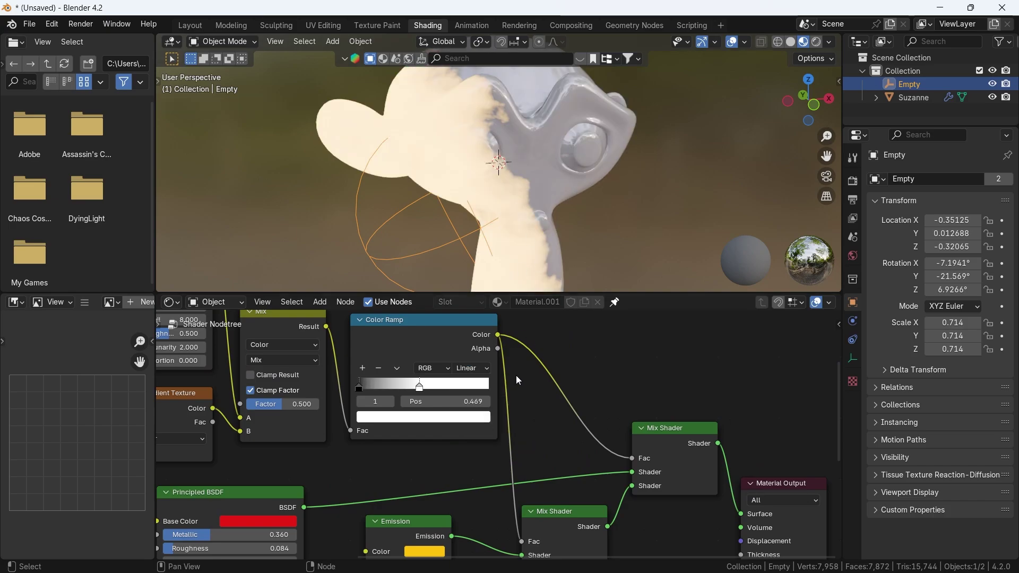
{"action": "scroll", "coordinate": [498, 432], "scroll_direction": "up", "scroll_amount": 3}
{"action": "mouse_move", "coordinate": [400, 376]}
{"action": "left_mouse_down"}
{"action": "mouse_move", "coordinate": [429, 379]}
{"action": "mouse_move", "coordinate": [399, 381]}
{"action": "left_mouse_up"}
{"action": "left_click", "coordinate": [325, 375]}
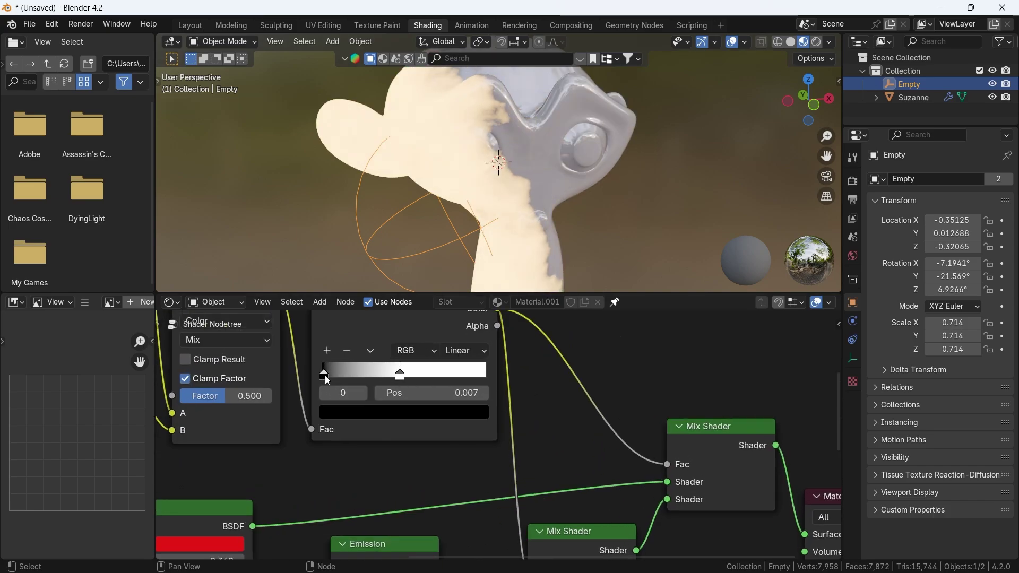
{"action": "left_click_drag", "start_coordinate": [326, 377], "coordinate": [405, 381]}
{"action": "scroll", "coordinate": [513, 149], "scroll_direction": "up", "scroll_amount": 4}
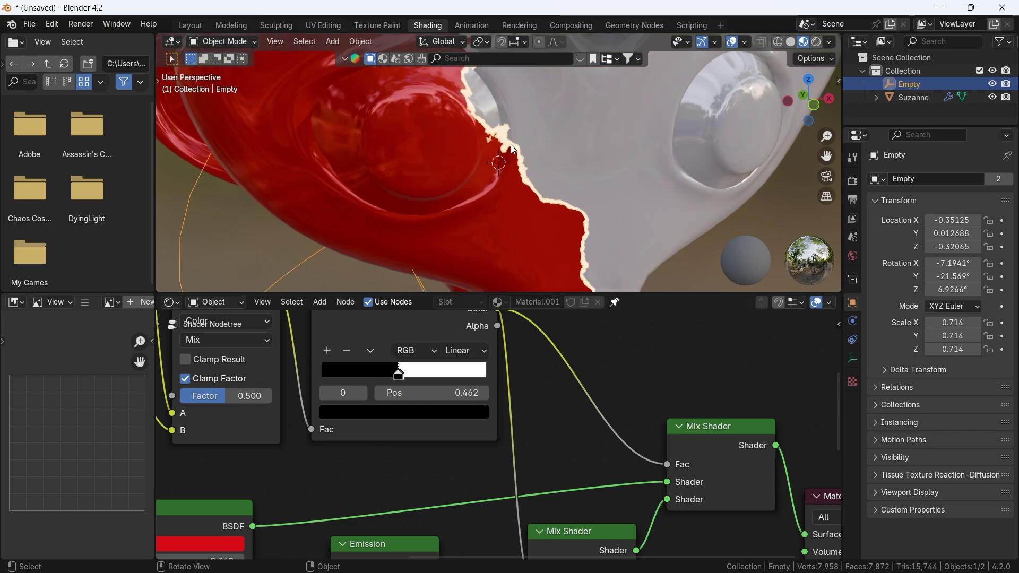
{"action": "middle_click_drag", "start_coordinate": [577, 441], "coordinate": [585, 413]}
{"action": "scroll", "coordinate": [575, 204], "scroll_direction": "down", "scroll_amount": 5}
Step: Move the Empty over to the left
{"action": "key", "text": "g"}
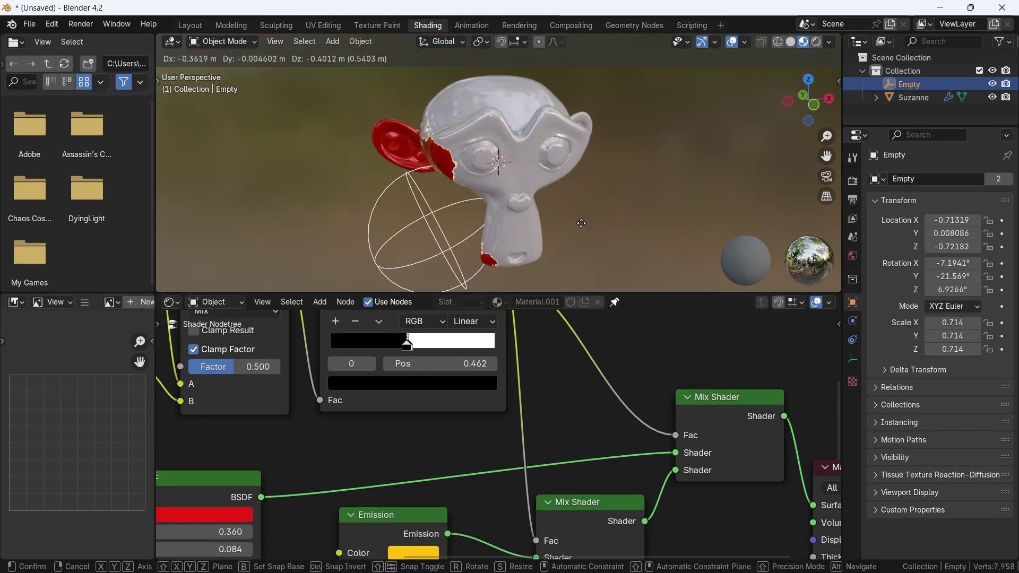
{"action": "left_click", "coordinate": [530, 174]}
{"action": "scroll", "coordinate": [530, 174], "scroll_direction": "up", "scroll_amount": 4}
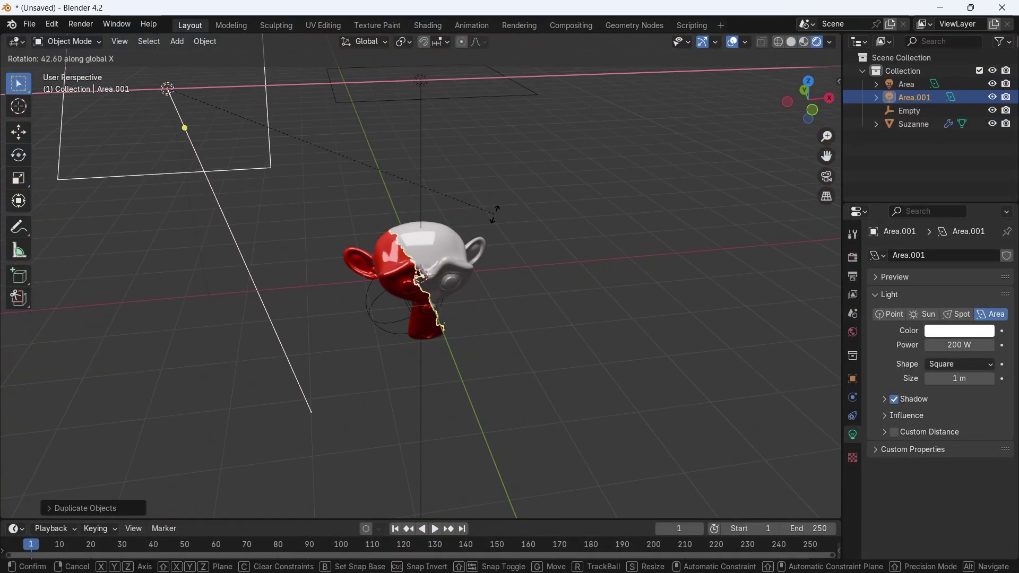
Step: Set the area light's Power to 200 W and tint it blue
{"action": "key", "text": "r"}
{"action": "left_click", "coordinate": [961, 346]}
{"action": "key", "text": "Return"}
{"action": "left_click", "coordinate": [959, 331]}
Step: Duplicate the light, rotate the copy around Z, and recolour it orange
{"action": "key", "text": "shift+d"}
{"action": "key", "text": "r"}
{"action": "key", "text": "z"}
{"action": "left_click", "coordinate": [753, 312]}
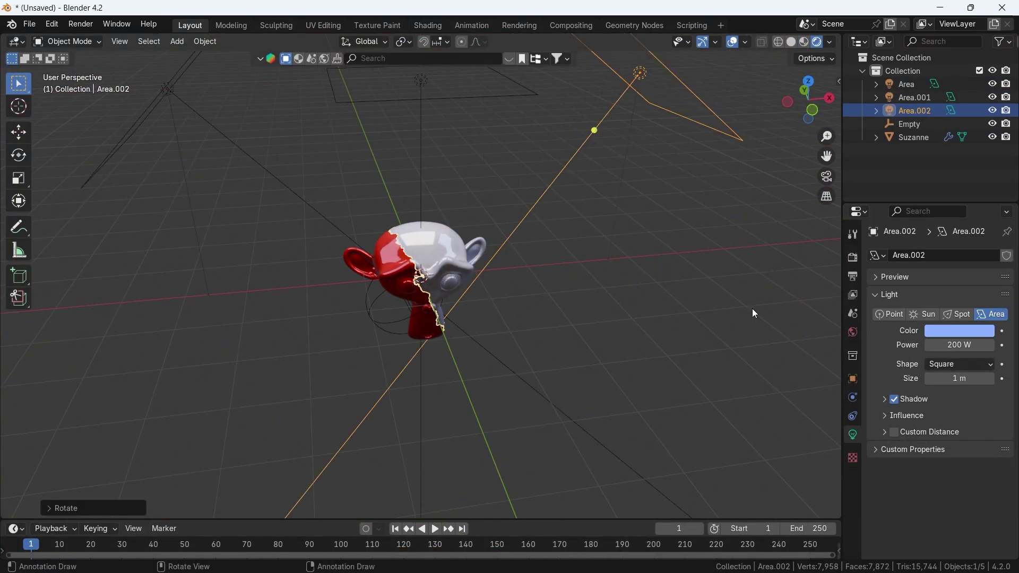
{"action": "left_click", "coordinate": [960, 330]}
Step: Deselect everything and reselect the Suzanne monkey
{"action": "scroll", "coordinate": [465, 342], "scroll_direction": "up", "scroll_amount": 1}
{"action": "scroll", "coordinate": [467, 343], "scroll_direction": "up", "scroll_amount": 5}
{"action": "left_click", "coordinate": [626, 423]}
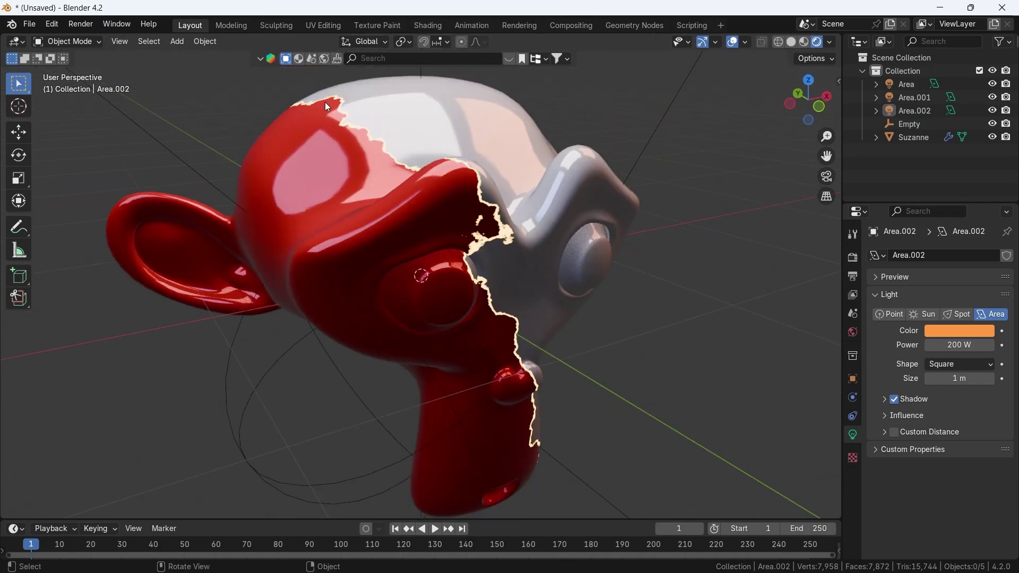
{"action": "left_click", "coordinate": [487, 282]}
{"action": "left_click", "coordinate": [831, 42]}
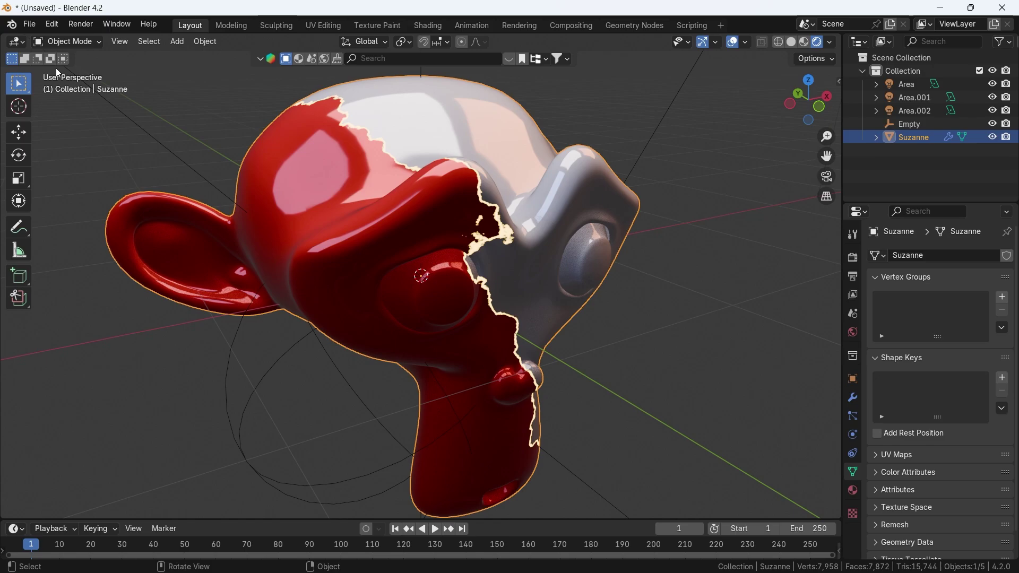
Step: Split the 3D view and turn the left area into the Compositor with nodes enabled
{"action": "left_click_drag", "start_coordinate": [8, 41], "coordinate": [363, 107]}
{"action": "left_click", "coordinate": [16, 42]}
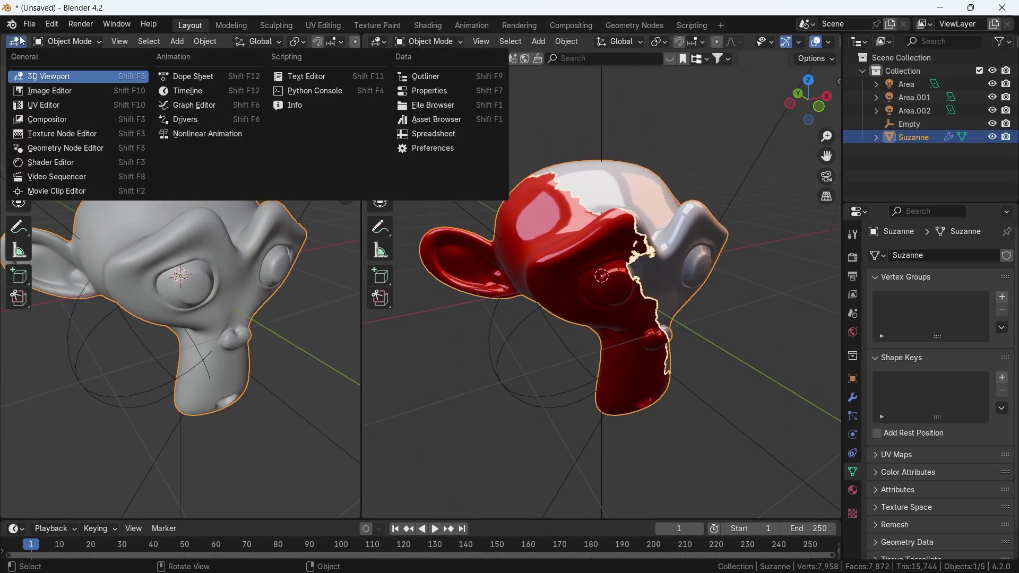
{"action": "left_click", "coordinate": [47, 120]}
{"action": "key", "text": "n"}
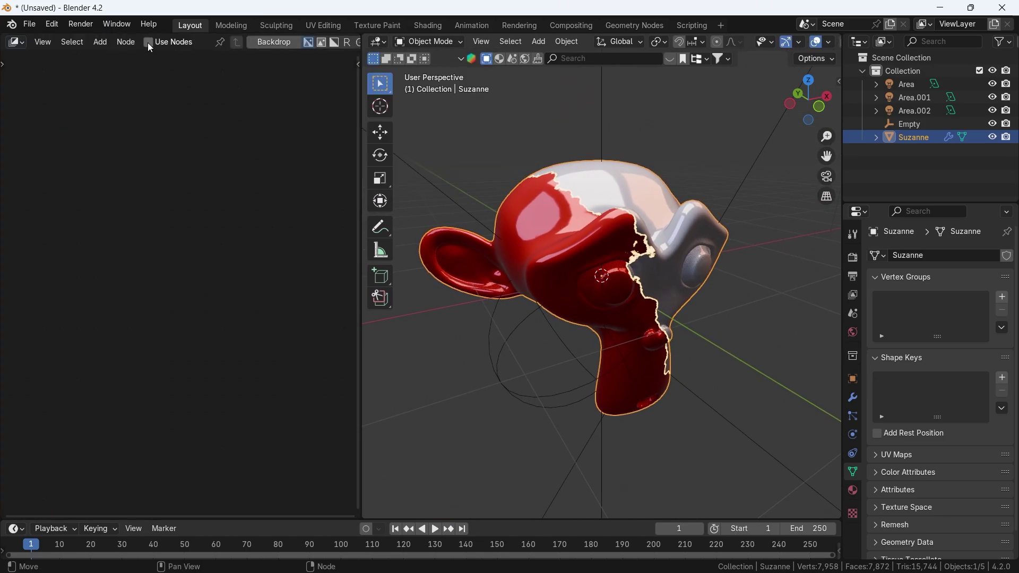
{"action": "left_click", "coordinate": [148, 42]}
{"action": "key", "text": "Home"}
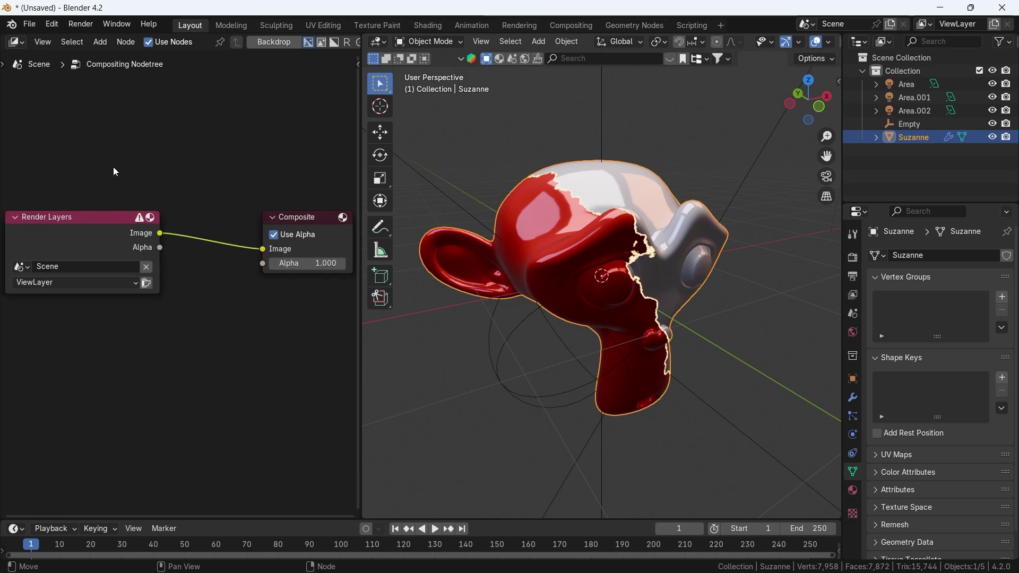
Step: Insert a Bloom Glare node between Render Layers and Composite, Size 4, Threshold 9.960
{"action": "left_click", "coordinate": [102, 46]}
{"action": "mouse_move", "coordinate": [178, 100]}
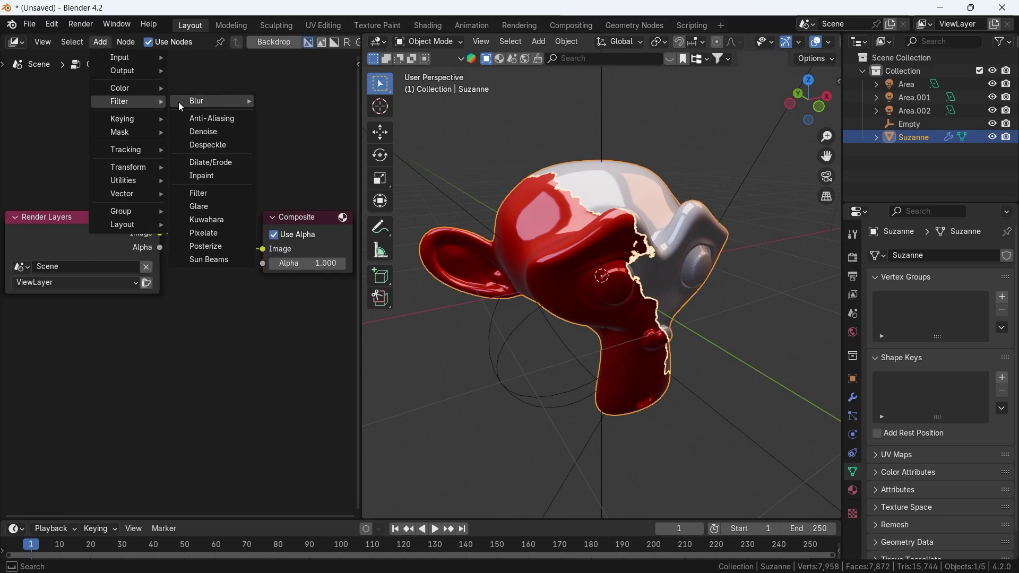
{"action": "left_click", "coordinate": [217, 209]}
{"action": "left_click", "coordinate": [176, 205]}
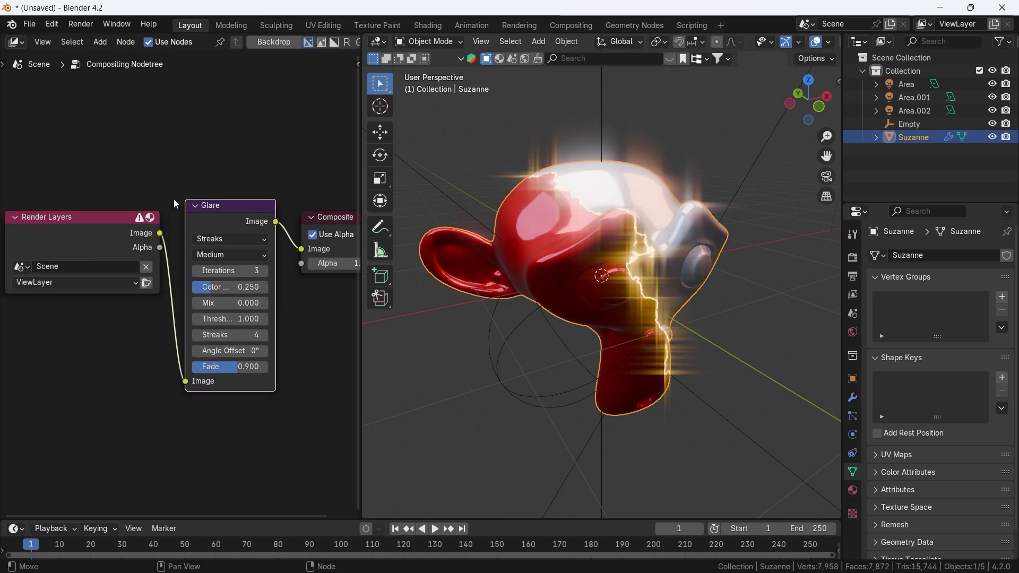
{"action": "left_click", "coordinate": [223, 243]}
{"action": "left_click", "coordinate": [221, 270]}
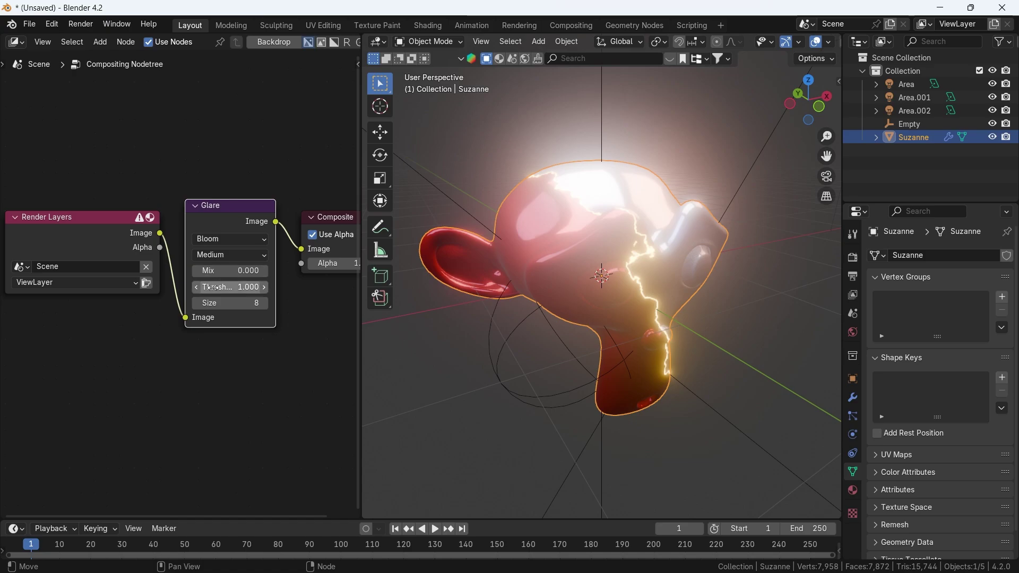
{"action": "left_click", "coordinate": [196, 306]}
{"action": "left_click", "coordinate": [196, 306]}
{"action": "left_click", "coordinate": [196, 306]}
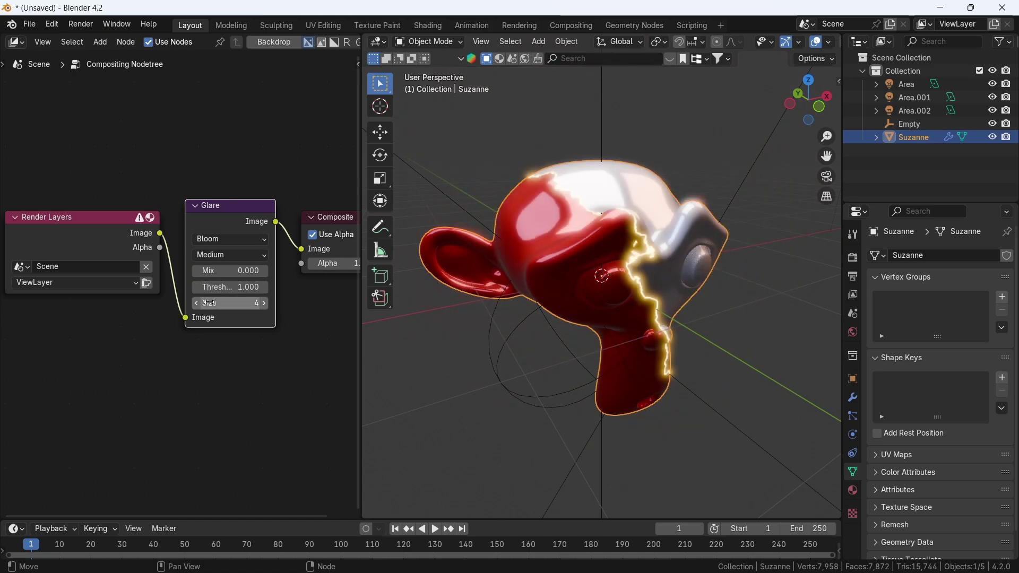
{"action": "left_click_drag", "start_coordinate": [231, 288], "coordinate": [291, 288], "text": "shift"}
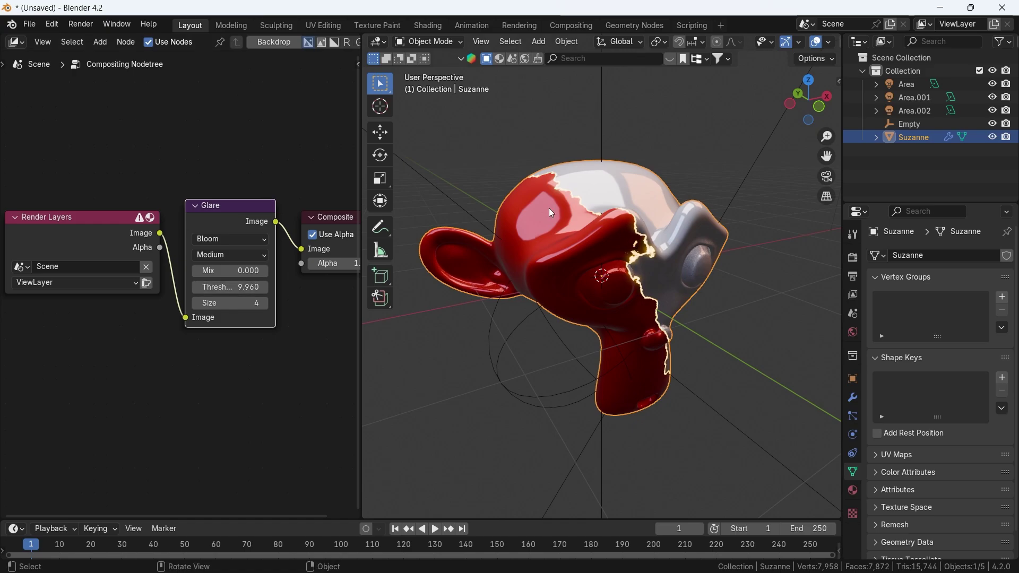
Step: In the Shader Editor, multiply the yellow Emission Strength by 4 to reach 200
{"action": "left_click", "coordinate": [16, 42]}
{"action": "left_click", "coordinate": [50, 163]}
{"action": "scroll", "coordinate": [221, 269], "scroll_direction": "up", "scroll_amount": 5}
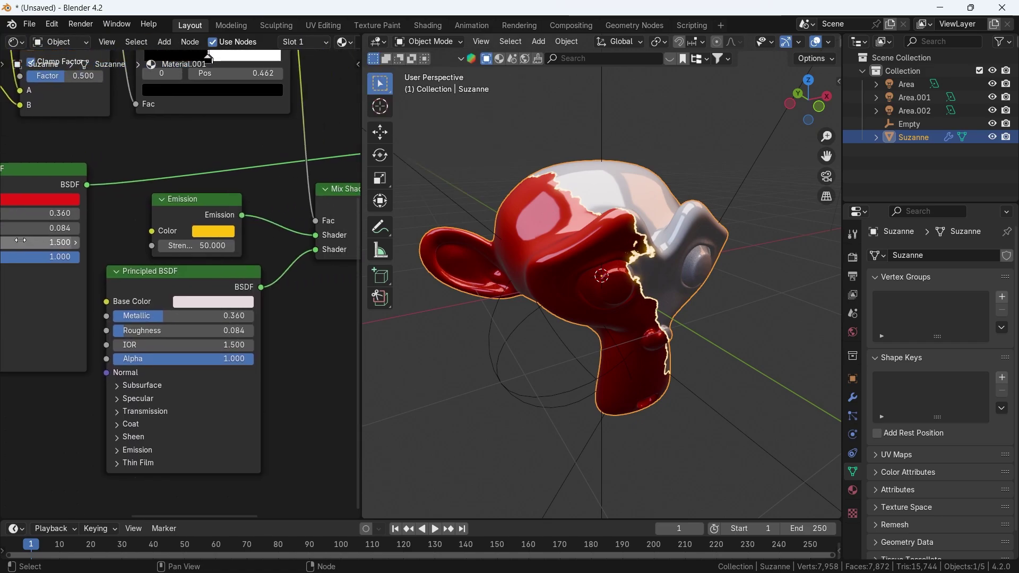
{"action": "left_click", "coordinate": [212, 229]}
{"action": "key", "text": "End"}
{"action": "type", "text": "*4"}
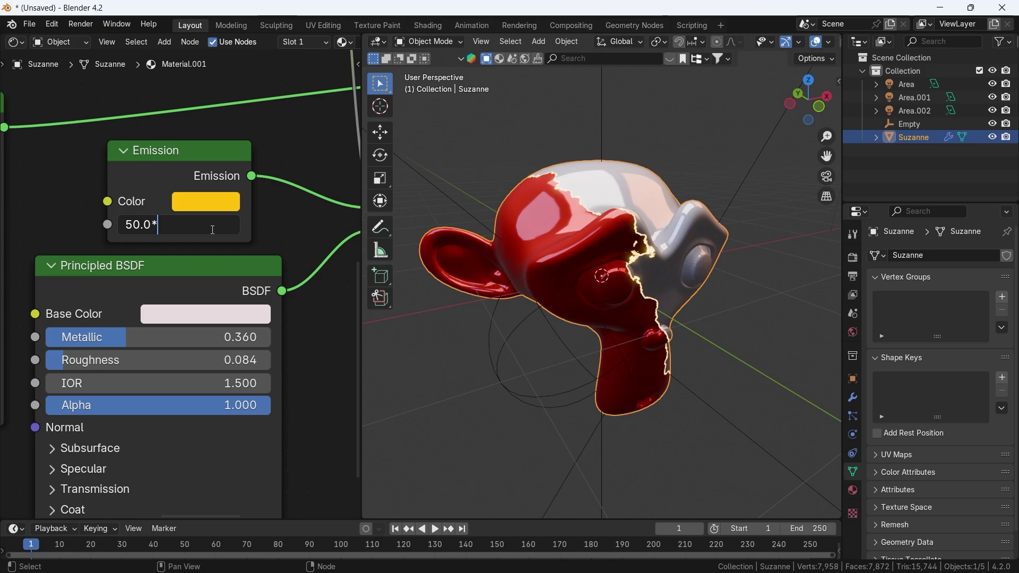
{"action": "key", "text": "Return"}
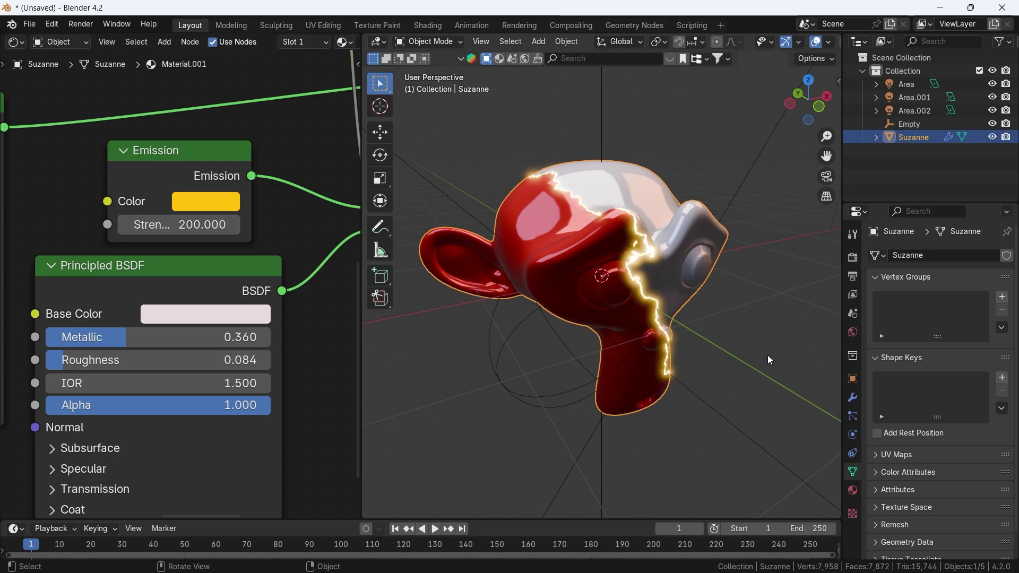
Step: Move the sphere empty to a new position so the seam runs down Suzanne's face
{"action": "left_click", "coordinate": [541, 351]}
{"action": "key", "text": "g"}
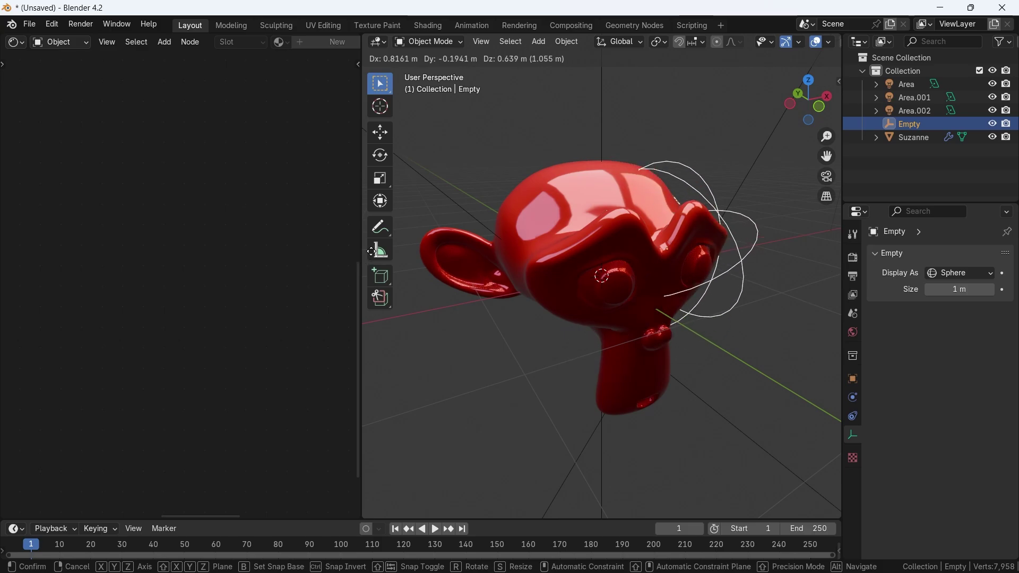
{"action": "left_click", "coordinate": [738, 345]}
{"action": "middle_click_drag", "start_coordinate": [738, 345], "coordinate": [647, 362]}
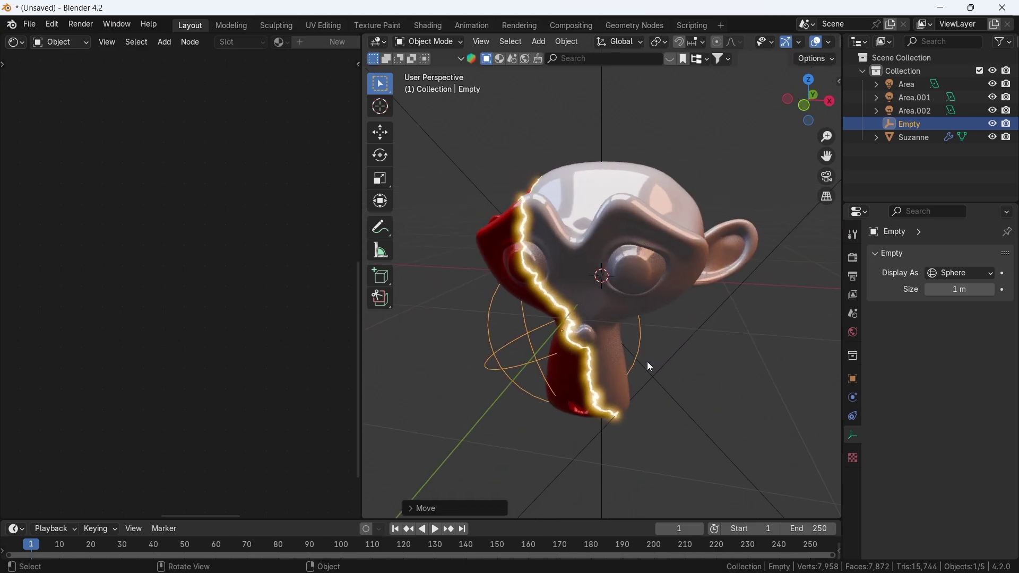
Step: Preview the glowing seam in Cycles, then set the render engine back to EEVEE
{"action": "left_click", "coordinate": [852, 258]}
{"action": "left_click", "coordinate": [956, 257]}
{"action": "left_click", "coordinate": [955, 299]}
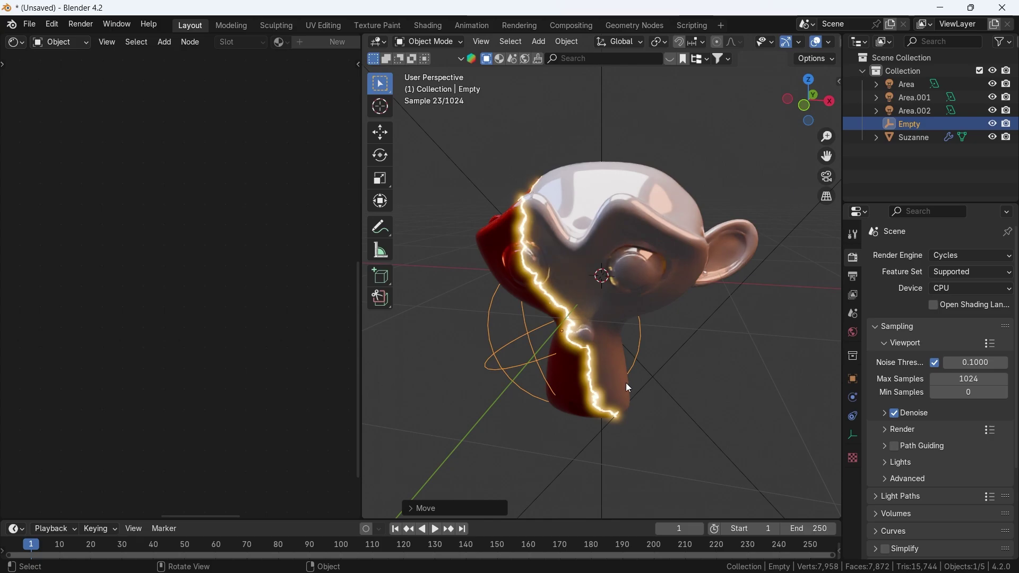
{"action": "middle_click_drag", "start_coordinate": [655, 384], "coordinate": [668, 357]}
{"action": "left_click", "coordinate": [972, 256]}
{"action": "left_click", "coordinate": [956, 272]}
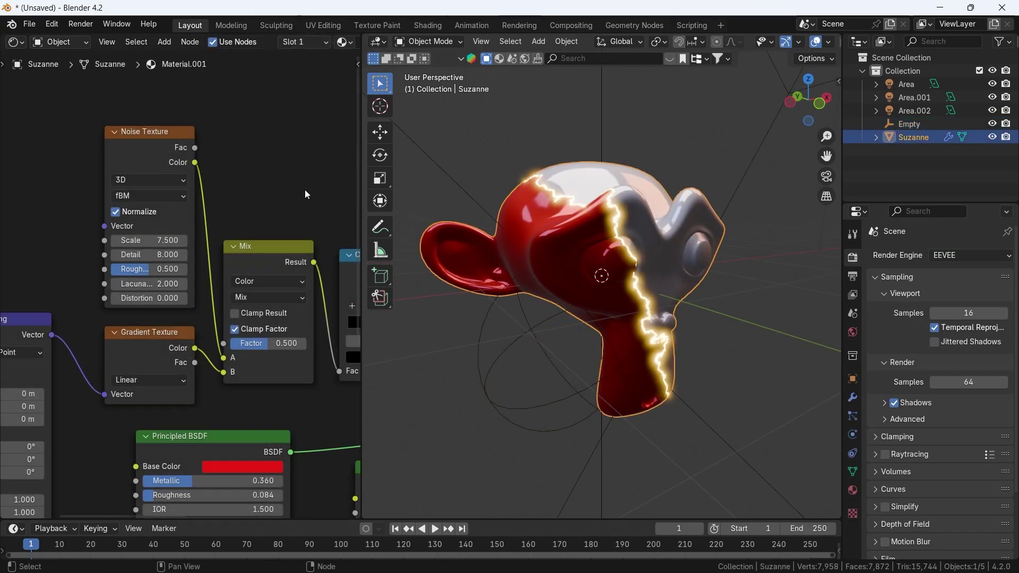
{"action": "middle_click_drag", "start_coordinate": [305, 193], "coordinate": [123, 129]}
{"action": "scroll", "coordinate": [207, 255], "scroll_direction": "up", "scroll_amount": 4}
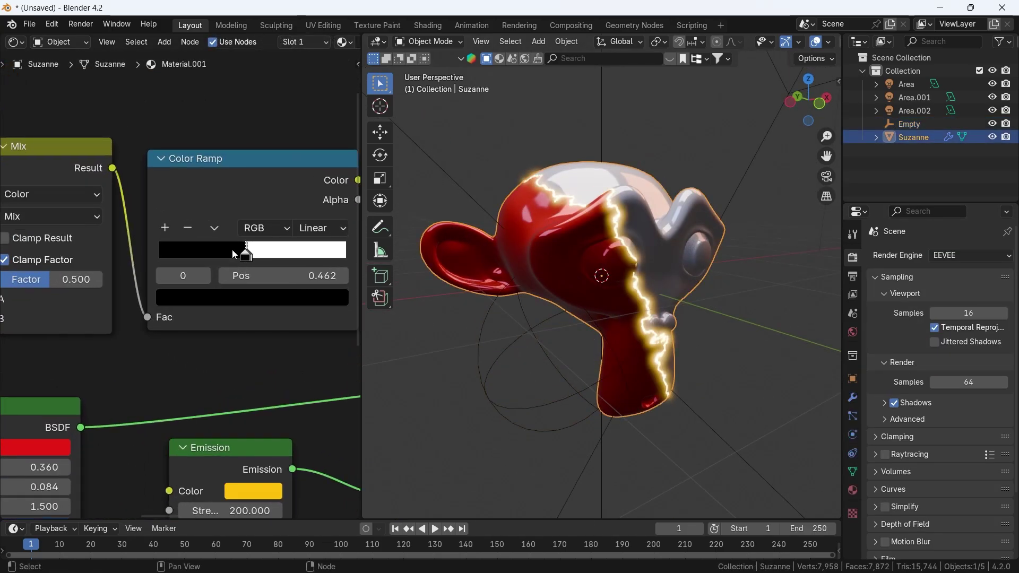
{"action": "left_click", "coordinate": [218, 229]}
{"action": "left_click", "coordinate": [229, 249]}
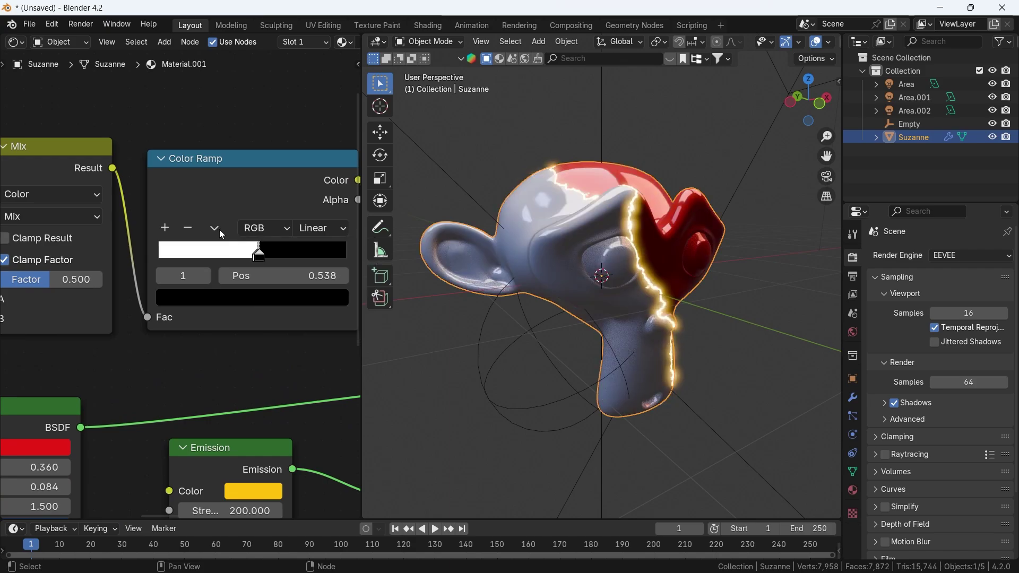
{"action": "left_click", "coordinate": [218, 229]}
{"action": "left_click", "coordinate": [225, 247]}
{"action": "scroll", "coordinate": [225, 247], "scroll_direction": "down", "scroll_amount": 2}
{"action": "middle_click_drag", "start_coordinate": [259, 387], "coordinate": [122, 292]}
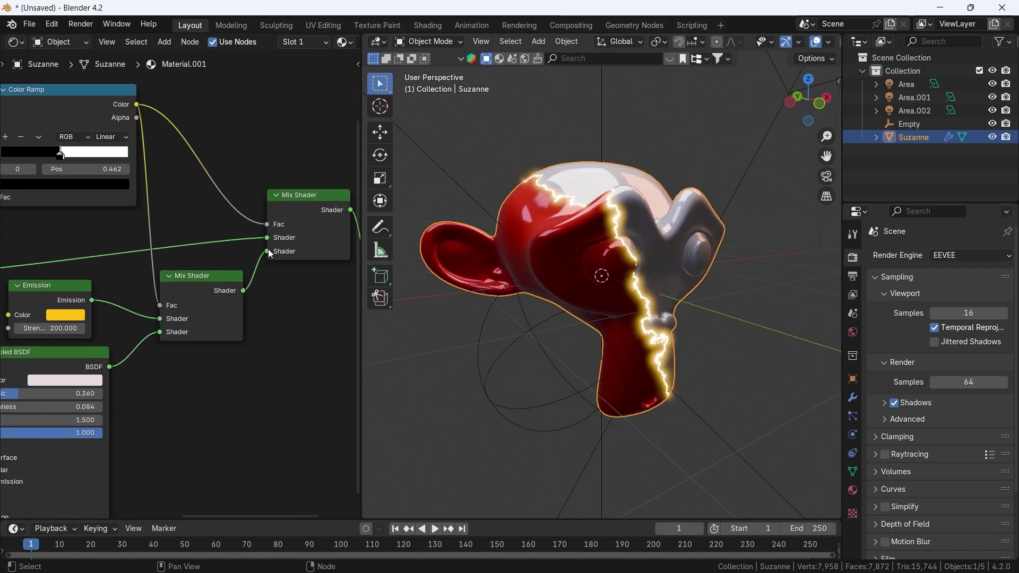
{"action": "middle_click_drag", "start_coordinate": [174, 198], "coordinate": [268, 279]}
{"action": "scroll", "coordinate": [272, 281], "scroll_direction": "up", "scroll_amount": 3}
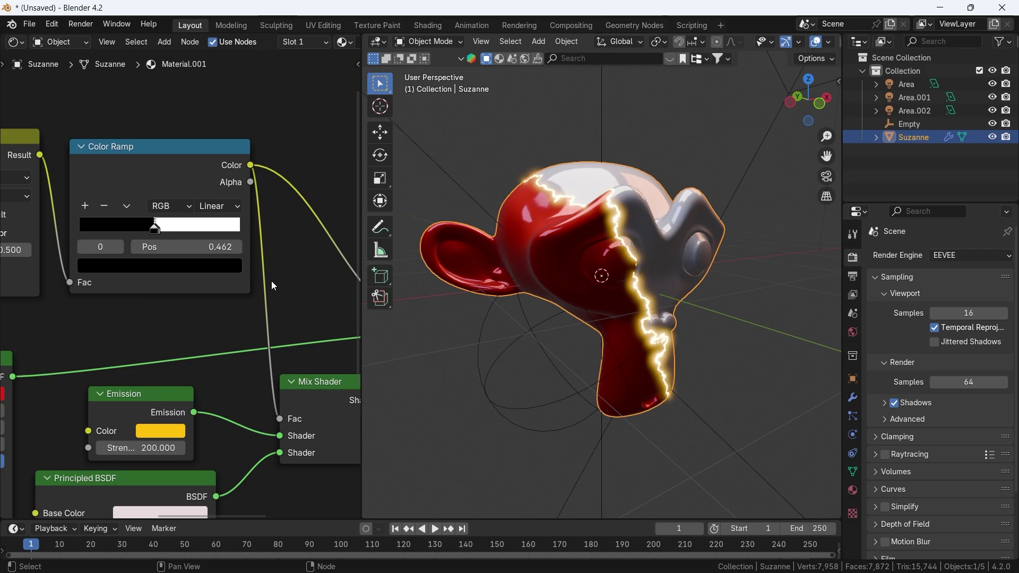
{"action": "scroll", "coordinate": [190, 315], "scroll_direction": "down", "scroll_amount": 4}
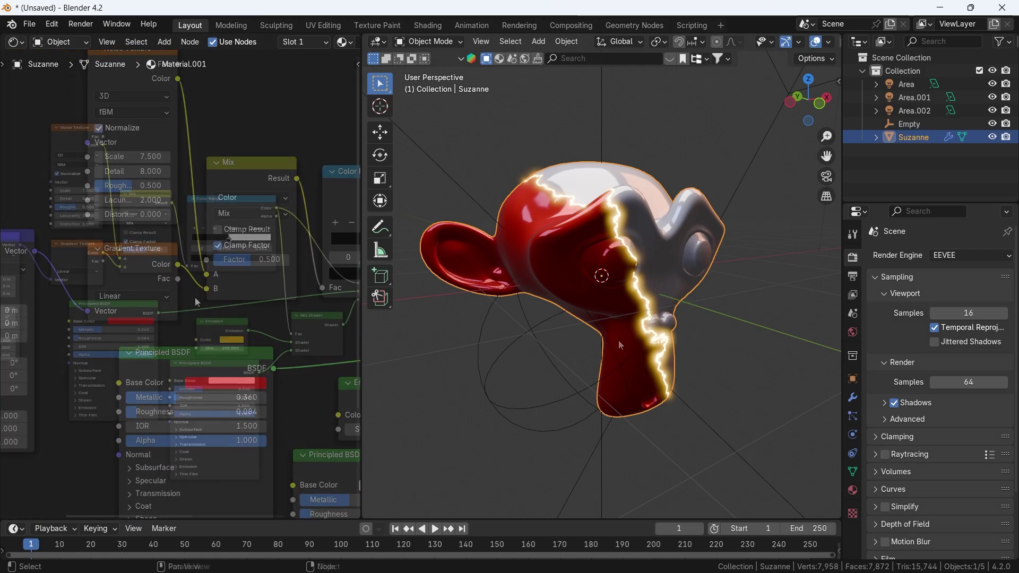
{"action": "scroll", "coordinate": [589, 348], "scroll_direction": "down", "scroll_amount": 2}
{"action": "middle_click_drag", "start_coordinate": [589, 349], "coordinate": [634, 272]}
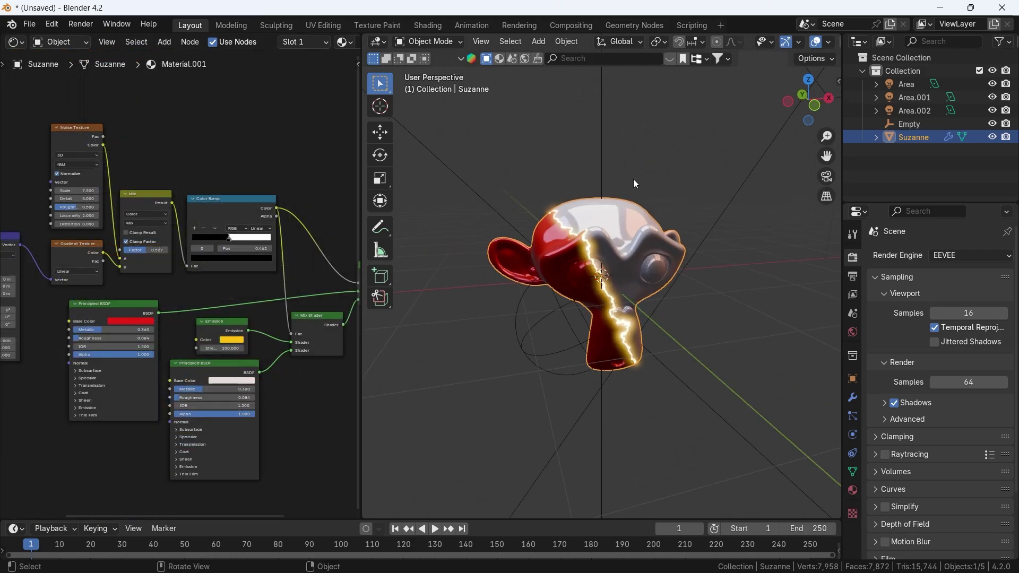
Step: Search the online material asset library for 'scales' to get the Procedural scales material
{"action": "left_click", "coordinate": [667, 58]}
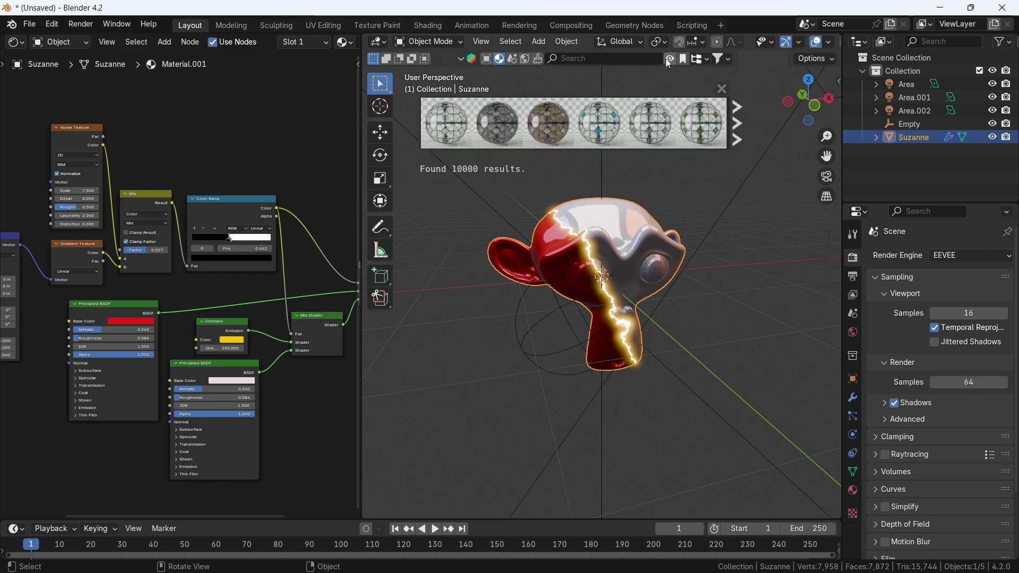
{"action": "left_click", "coordinate": [636, 59]}
{"action": "type", "text": "scales"}
{"action": "key", "text": "Return"}
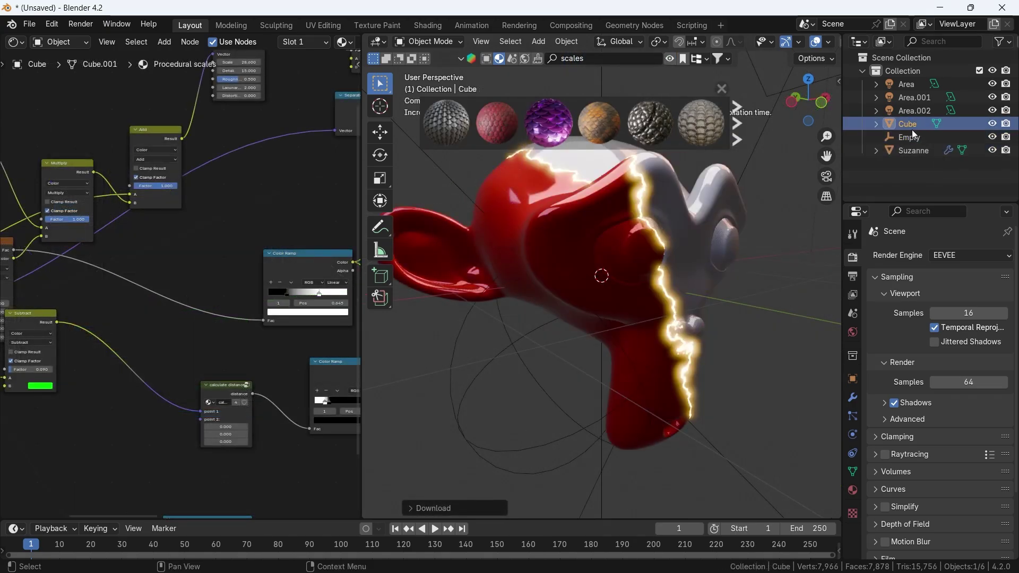
Step: Group all the procedural scales nodes into one node labelled 'Scales'
{"action": "left_click_drag", "start_coordinate": [626, 152], "coordinate": [610, 380]}
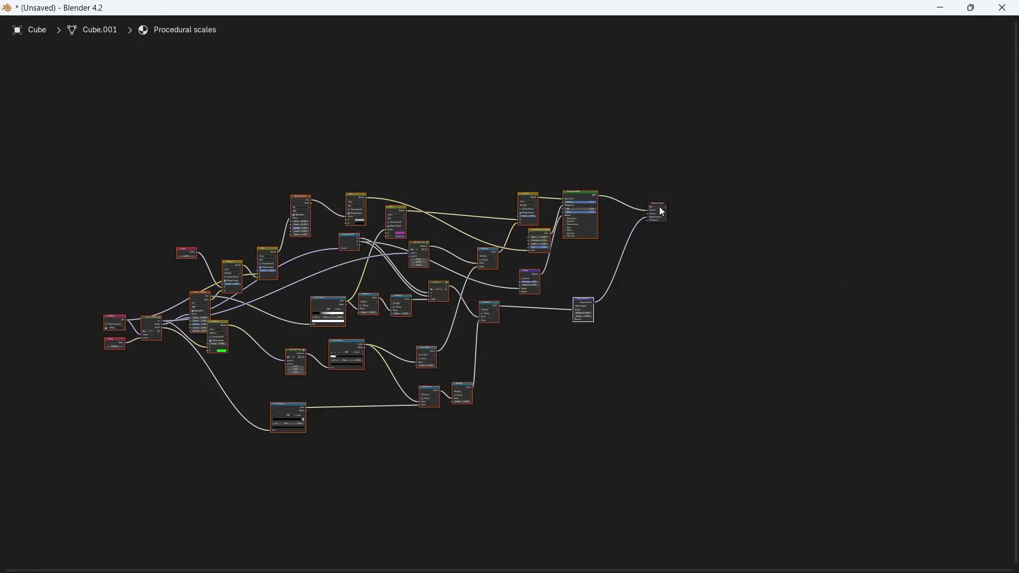
{"action": "key", "text": "ctrl+g"}
{"action": "key", "text": "Tab"}
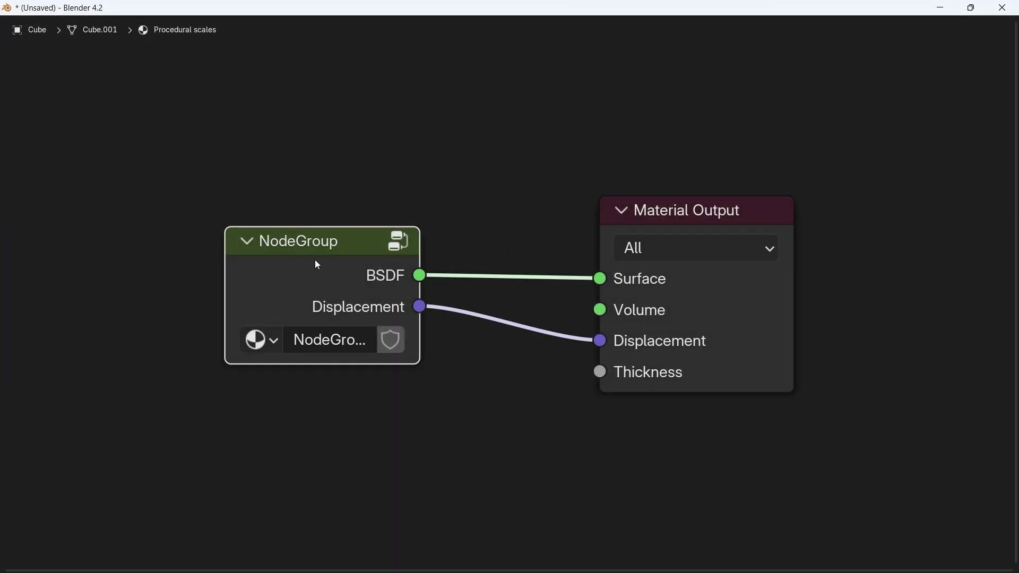
{"action": "key", "text": "F2"}
{"action": "type", "text": "Scales"}
{"action": "key", "text": "Return"}
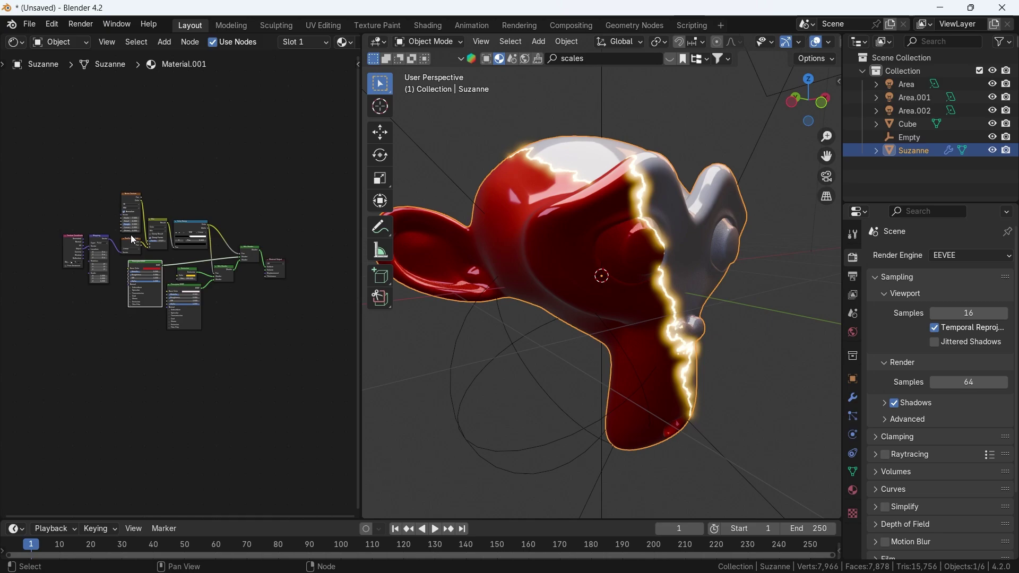
{"action": "scroll", "coordinate": [138, 253], "scroll_direction": "up", "scroll_amount": 3}
Step: Delete the red Principled BSDF and feed the Scales group's BSDF into the Mix Shader
{"action": "key", "text": "x"}
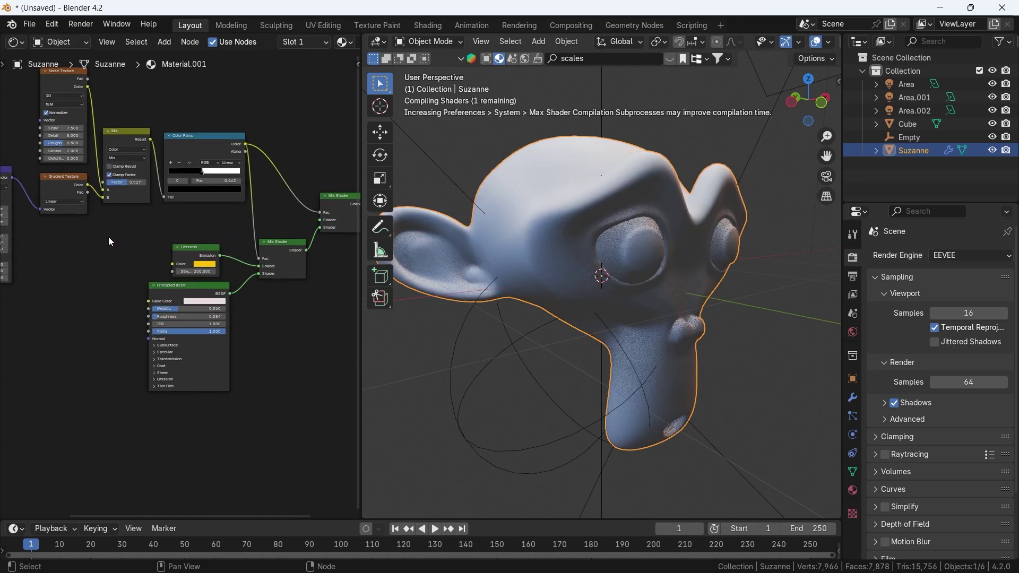
{"action": "scroll", "coordinate": [80, 276], "scroll_direction": "up", "scroll_amount": 3}
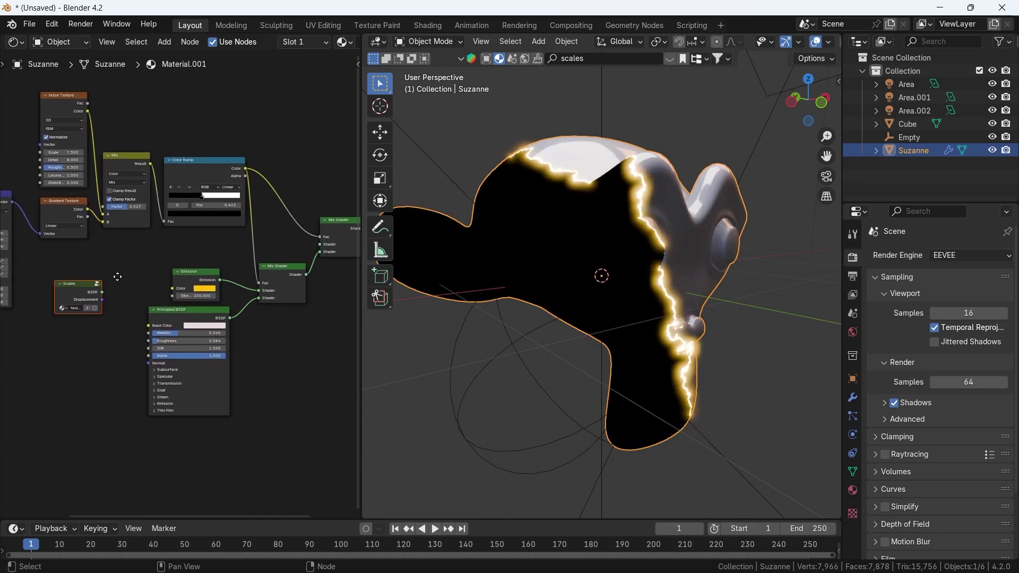
{"action": "left_click_drag", "start_coordinate": [34, 341], "coordinate": [332, 275]}
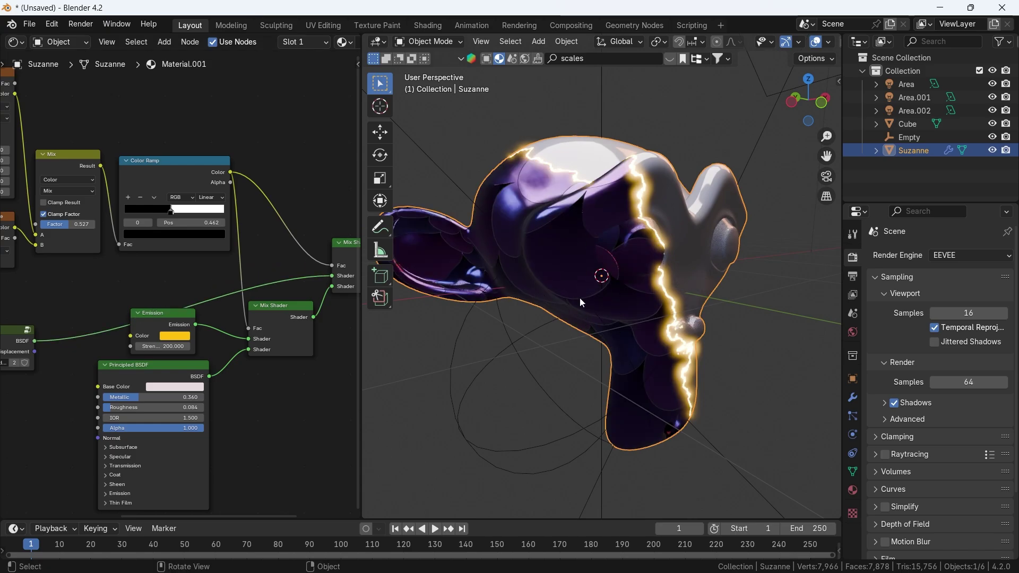
Step: Inside the Scales group, set the scale Value to 30 for smaller scales
{"action": "middle_click_drag", "start_coordinate": [63, 332], "coordinate": [173, 305]}
{"action": "left_click", "coordinate": [108, 315]}
{"action": "key", "text": "Tab"}
{"action": "left_click", "coordinate": [198, 391]}
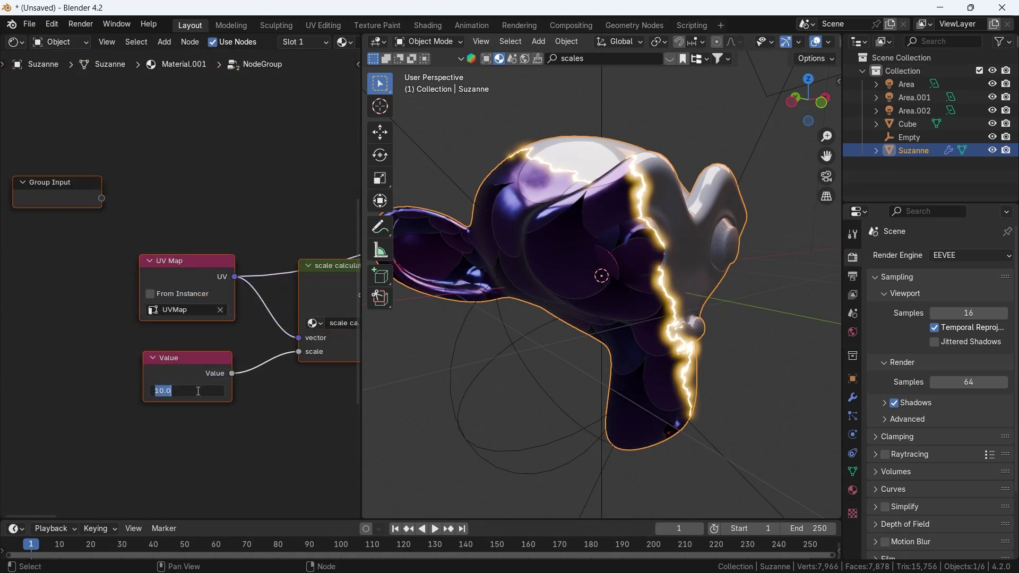
{"action": "type", "text": "30"}
{"action": "key", "text": "Return"}
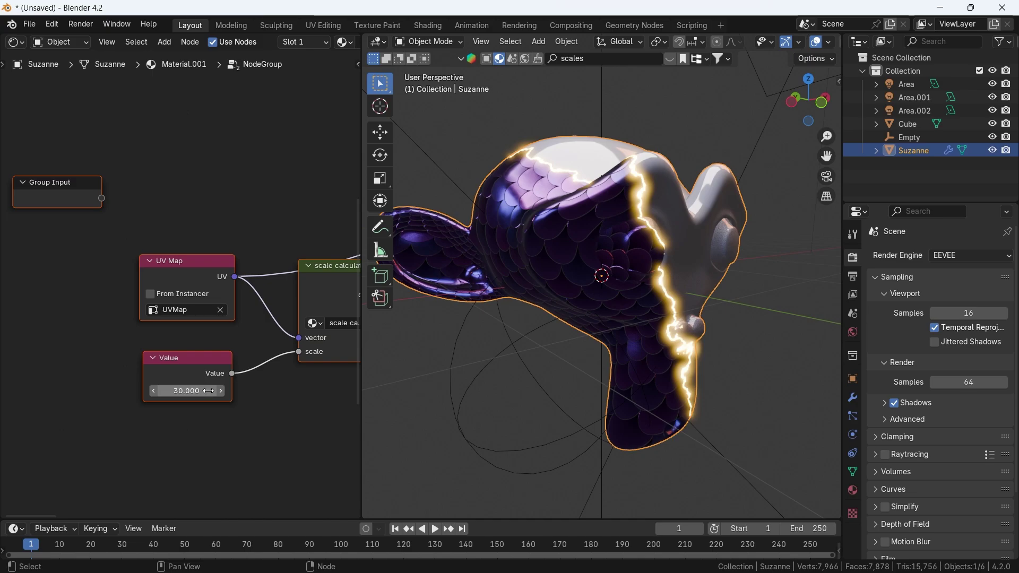
{"action": "middle_click_drag", "start_coordinate": [536, 345], "coordinate": [628, 333]}
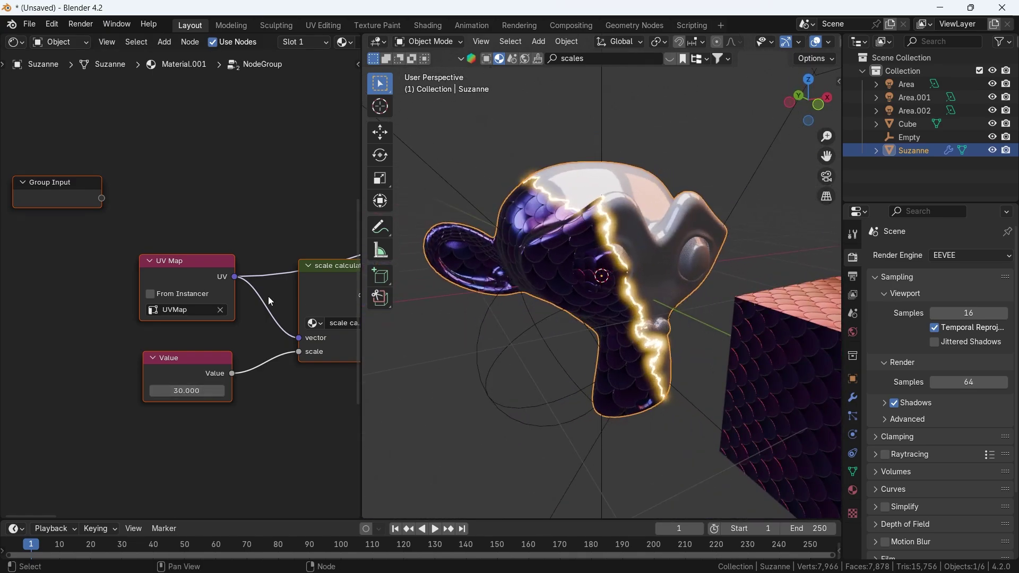